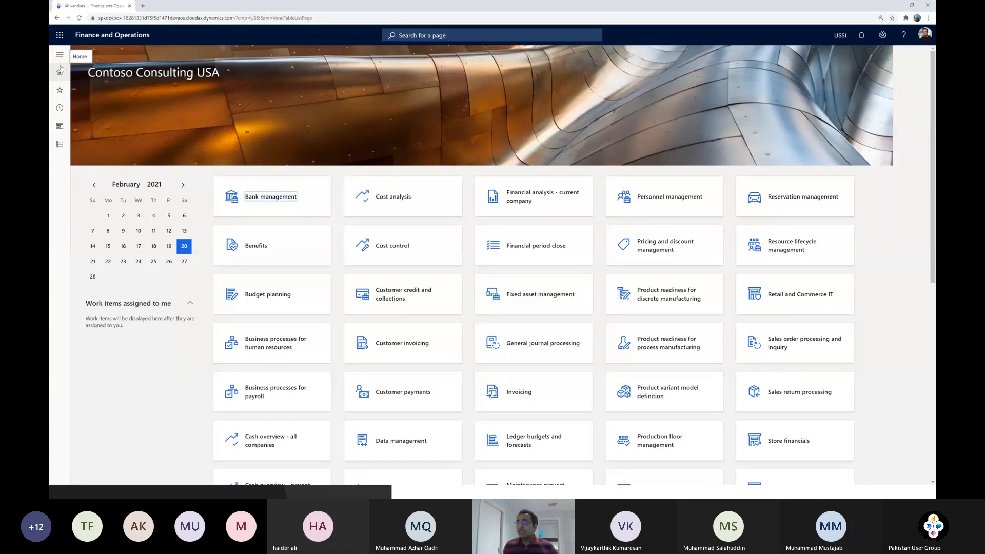
- Open the Customer groups list in Accounts receivable and widen the Customer group column to show its full heading
{"action": "left_click", "coordinate": [60, 144]}
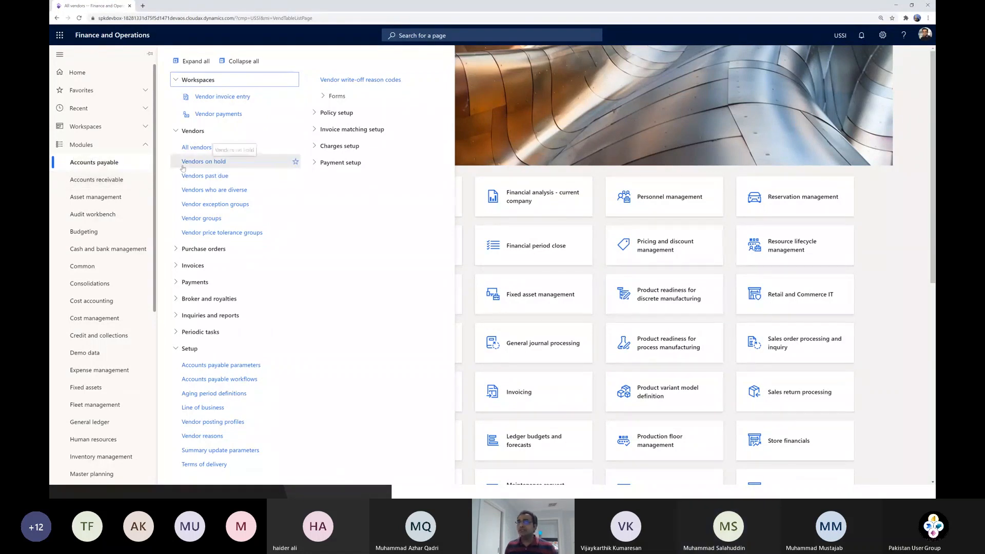
{"action": "left_click", "coordinate": [122, 178]}
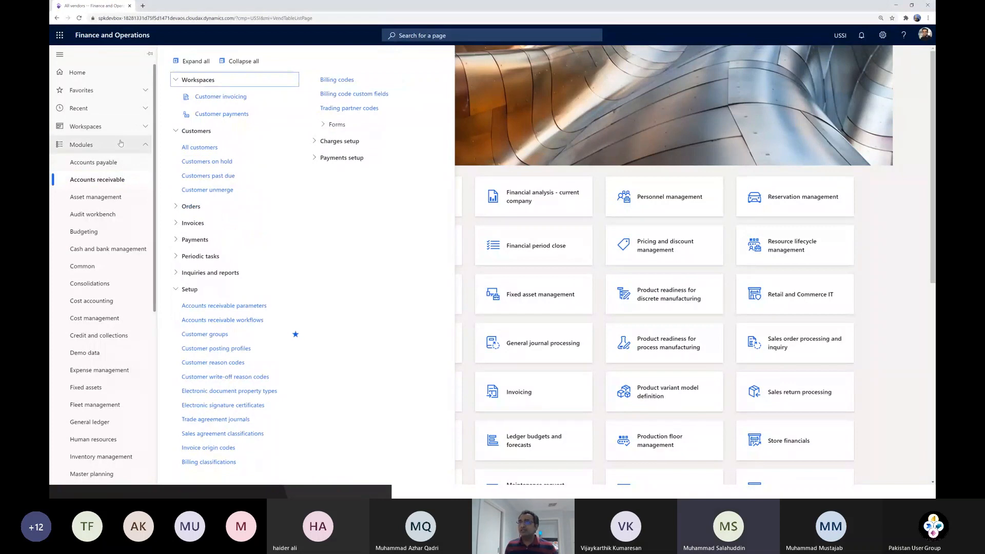
{"action": "left_click", "coordinate": [210, 336]}
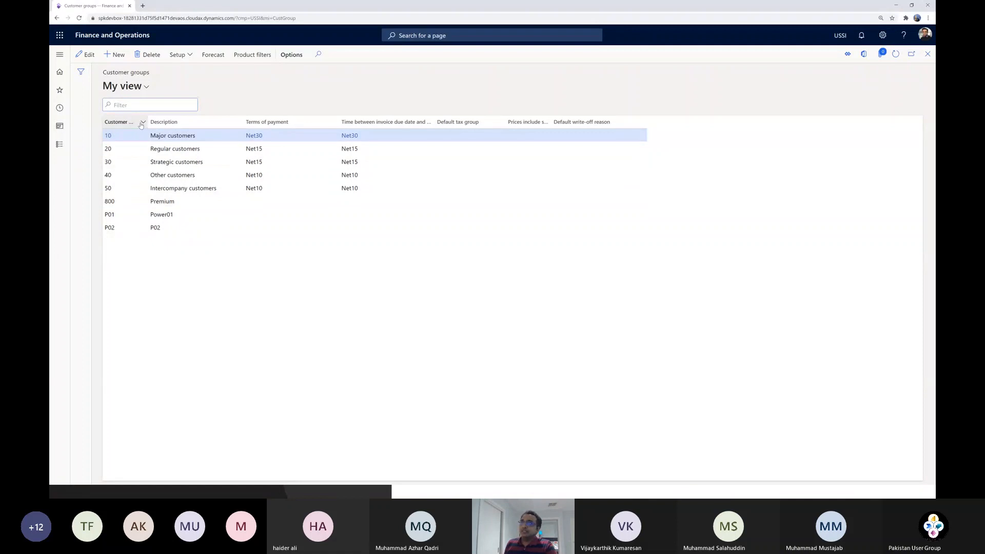
{"action": "left_click_drag", "start_coordinate": [148, 122], "coordinate": [179, 122]}
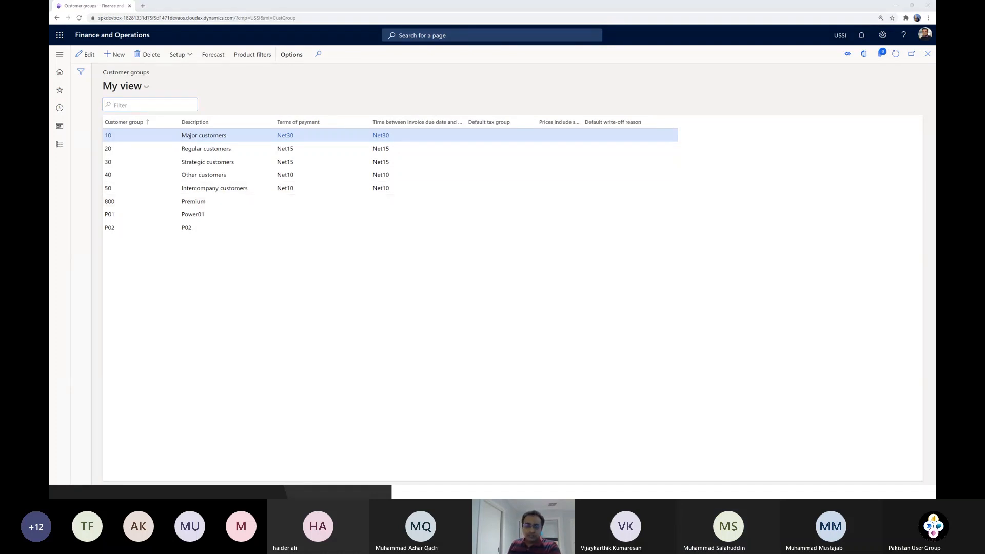
- Switch to Power Apps, close the D365_CreateVendor002 editor without saving, and run the CustGroup_Approval app
{"action": "key", "text": "alt+Tab"}
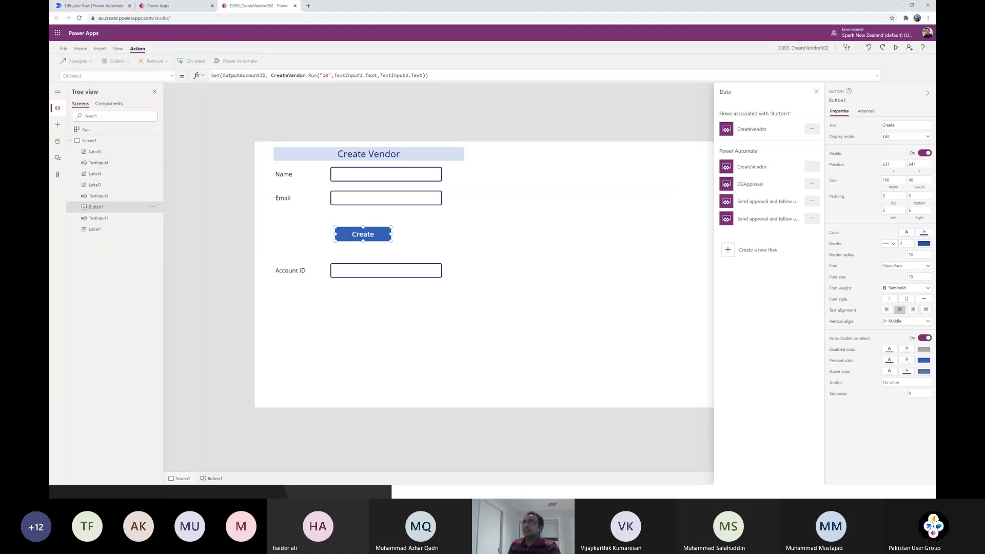
{"action": "left_click", "coordinate": [295, 6]}
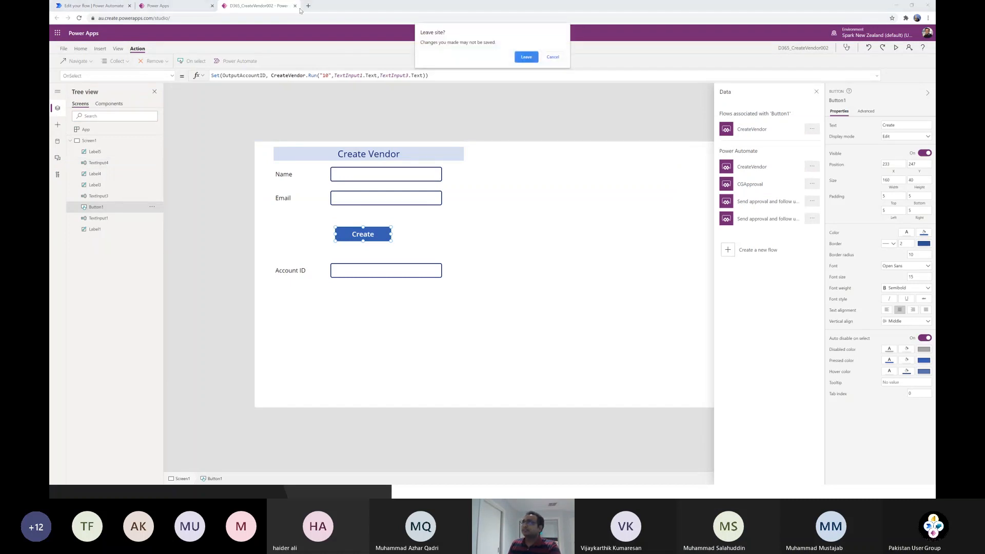
{"action": "left_click", "coordinate": [526, 58]}
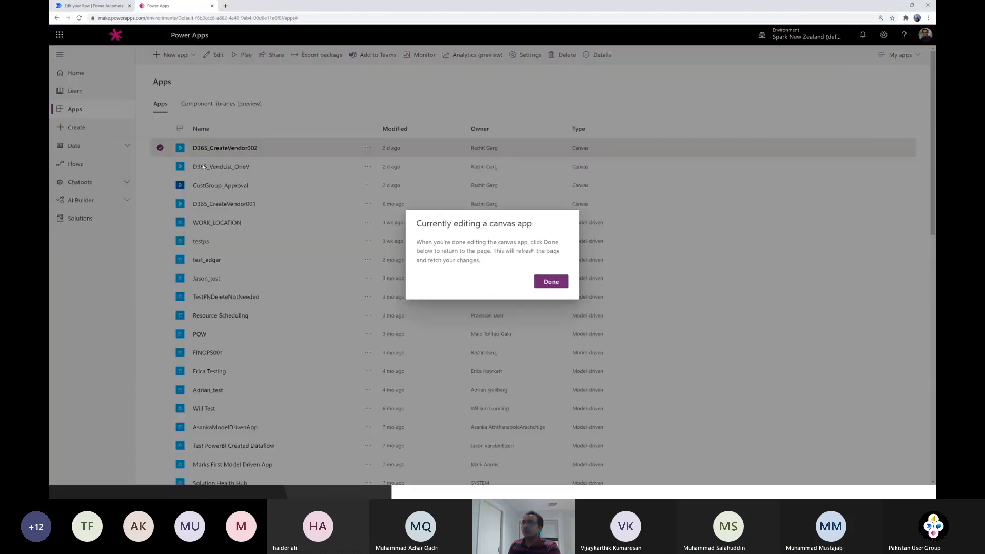
{"action": "left_click", "coordinate": [553, 282]}
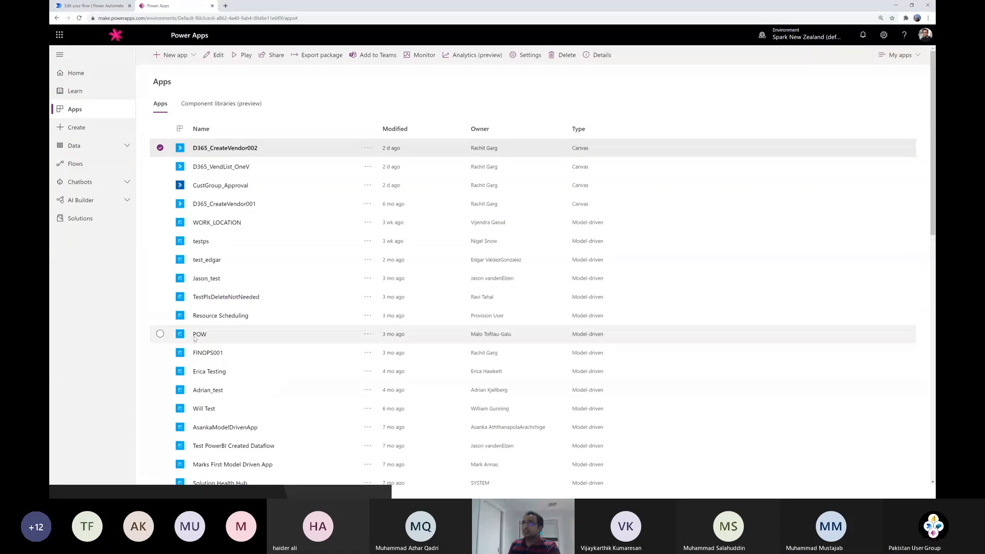
{"action": "left_click", "coordinate": [233, 188]}
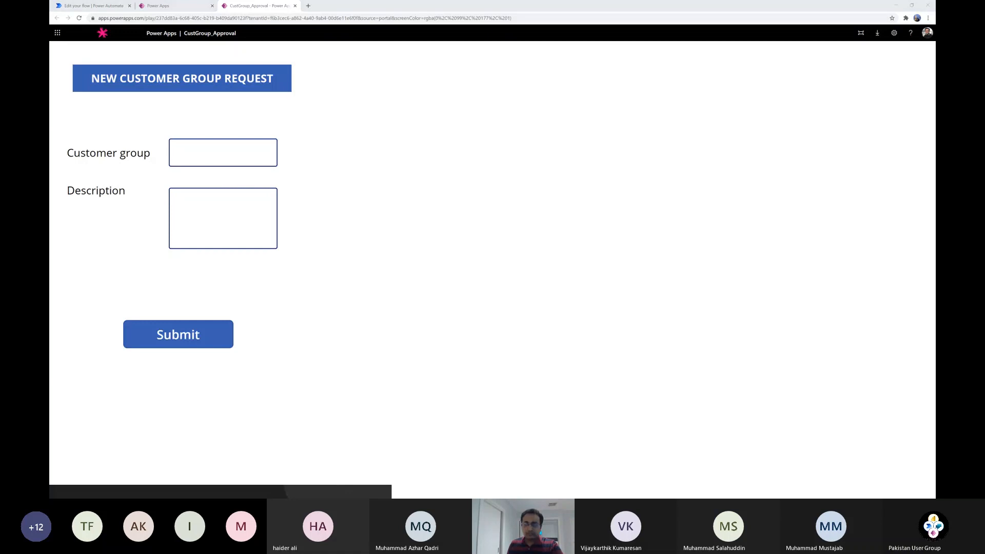
- Submit a new customer group request with customer group PRM and description "Premium Group"
{"action": "key", "text": "alt+Tab"}
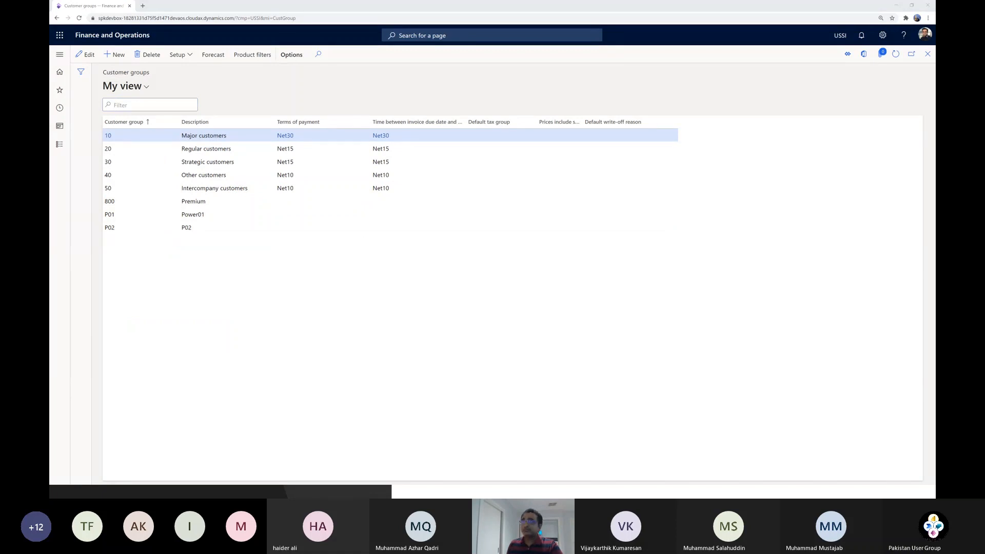
{"action": "key", "text": "alt+Tab"}
{"action": "left_click", "coordinate": [212, 155]}
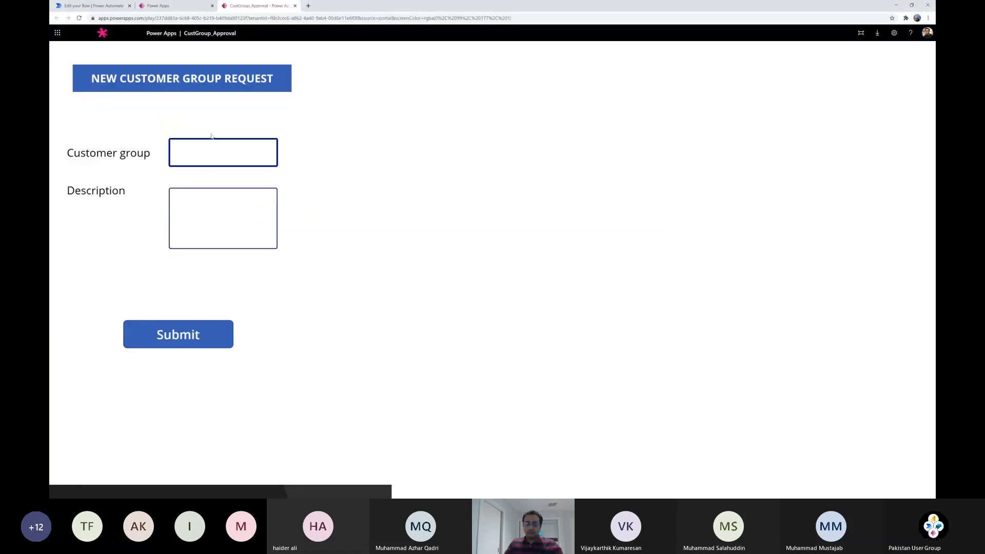
{"action": "type", "text": "PRM"}
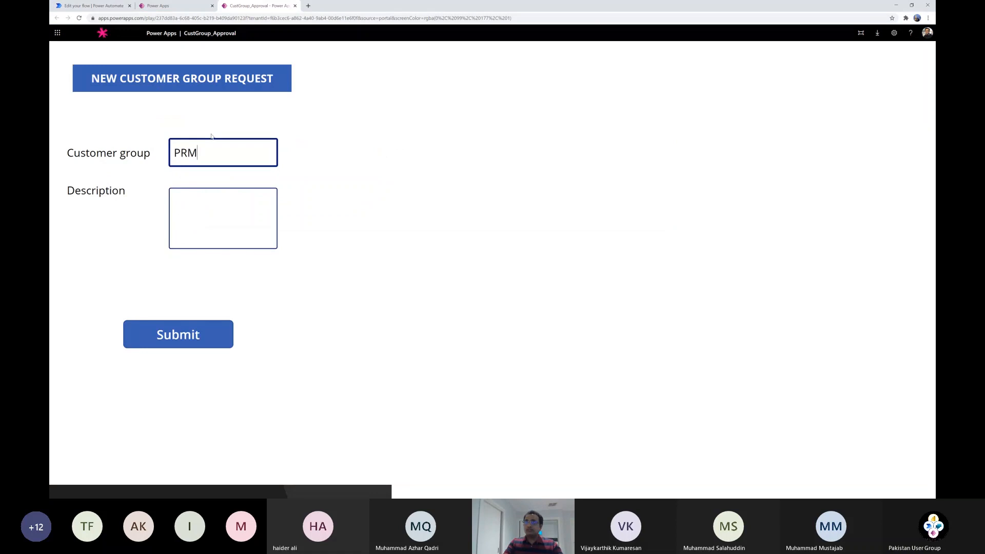
{"action": "key", "text": "Tab"}
{"action": "type", "text": "Premium "}
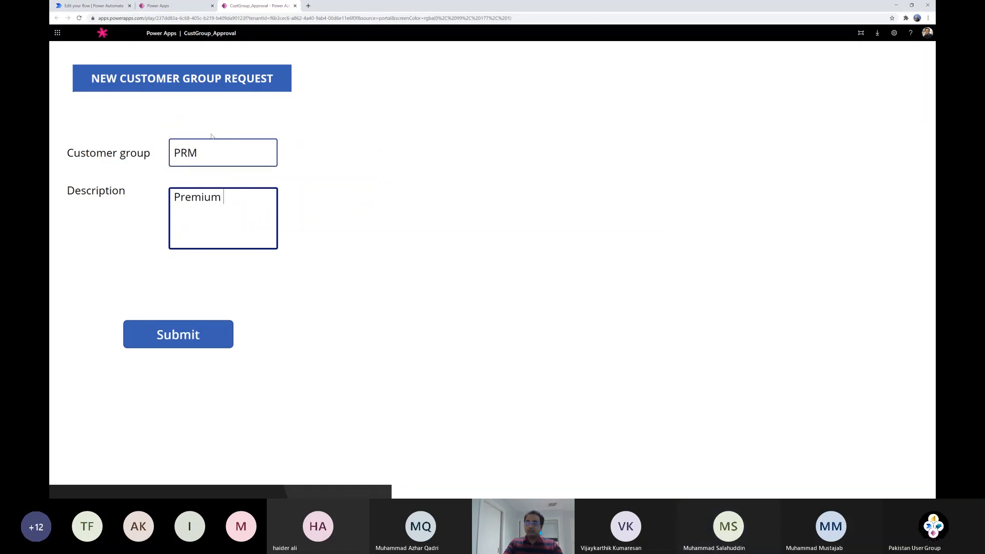
{"action": "type", "text": "Group"}
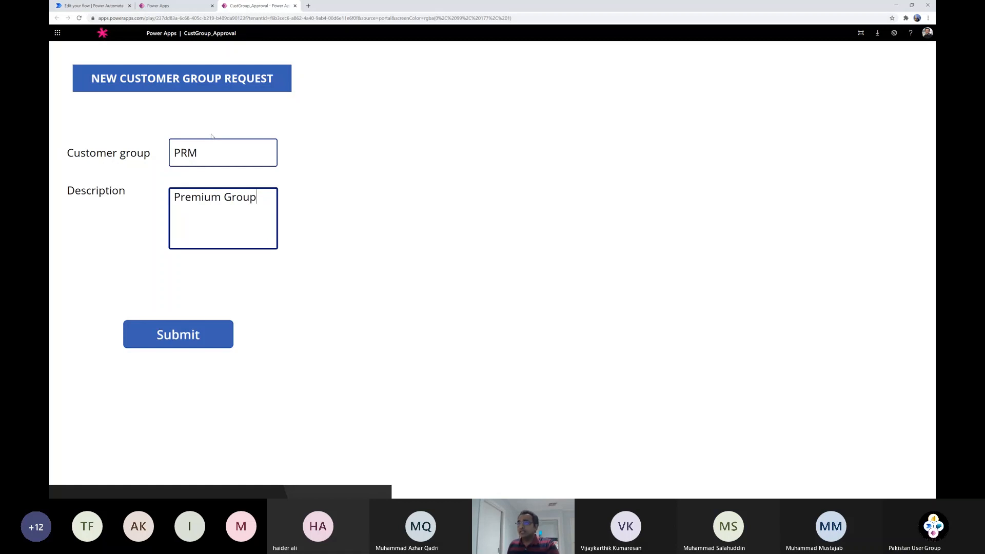
{"action": "left_click", "coordinate": [208, 325]}
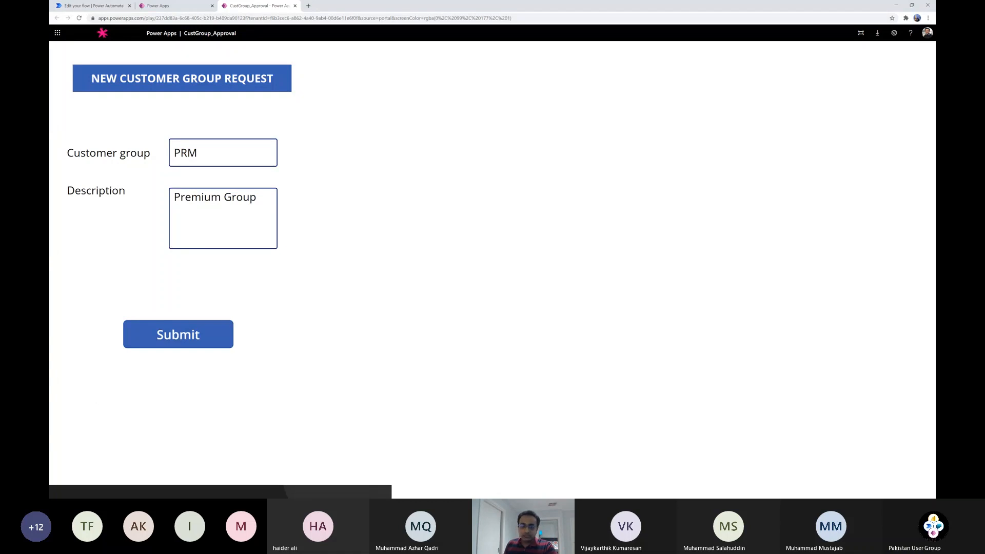
- Switch to Teams, approve the PRM customer group request with the comment "Approved", and minimize Teams
{"action": "key", "text": "alt+Tab"}
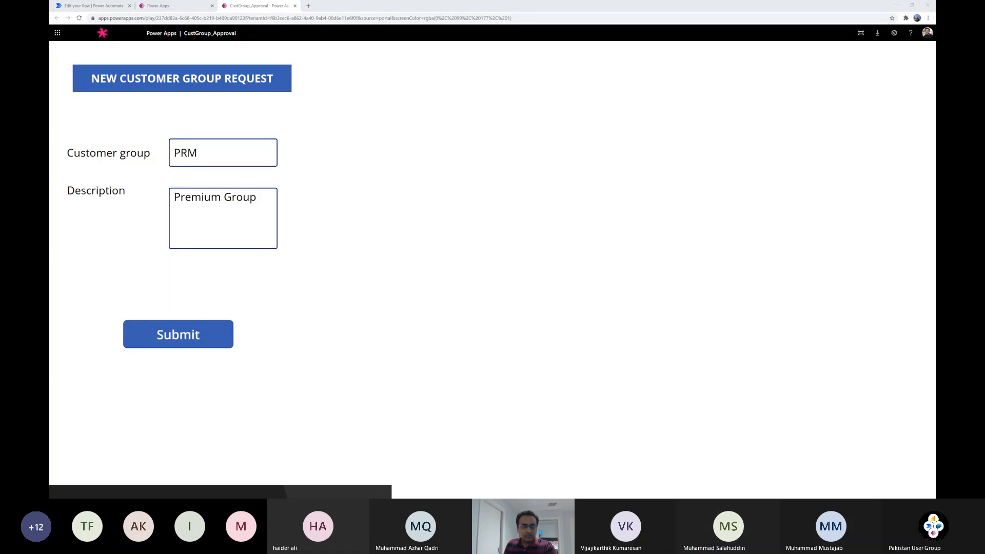
{"action": "left_click_drag", "start_coordinate": [50, 36], "coordinate": [394, 99]}
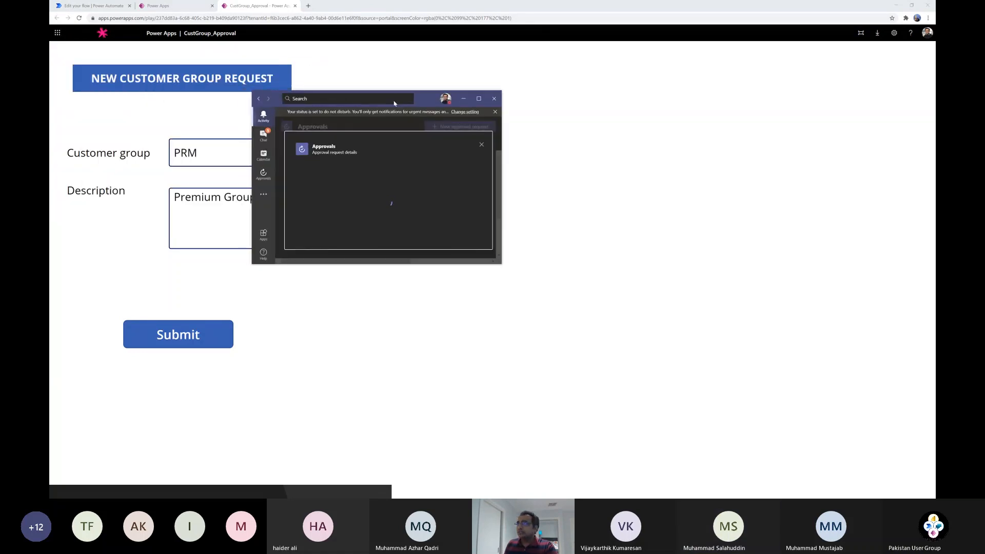
{"action": "left_click", "coordinate": [479, 99]}
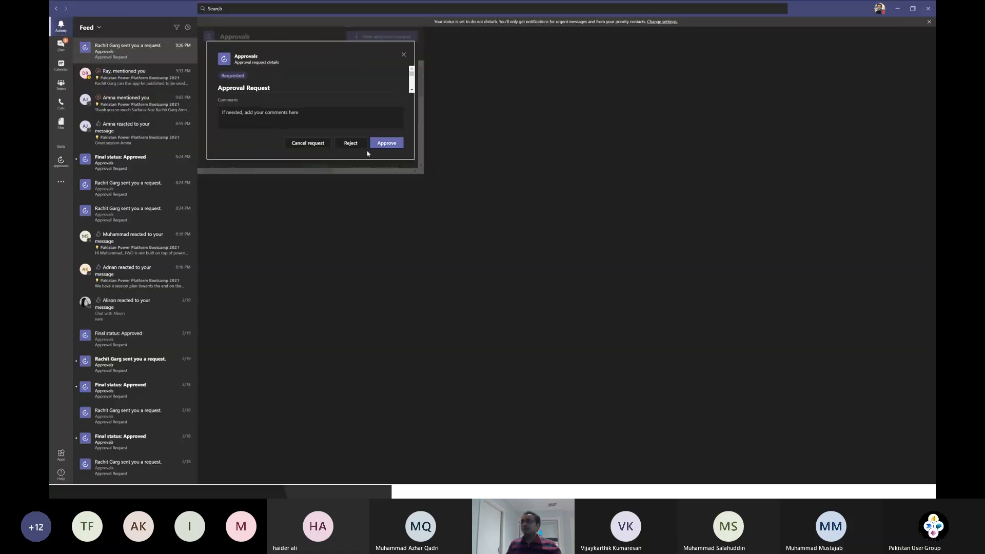
{"action": "left_click", "coordinate": [536, 332]}
{"action": "type", "text": "Approved"}
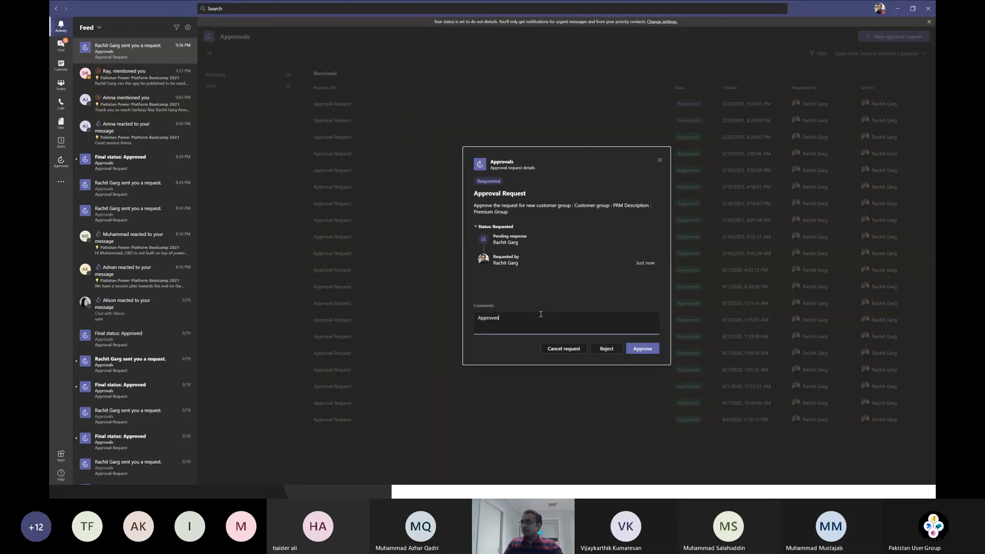
{"action": "left_click", "coordinate": [638, 351]}
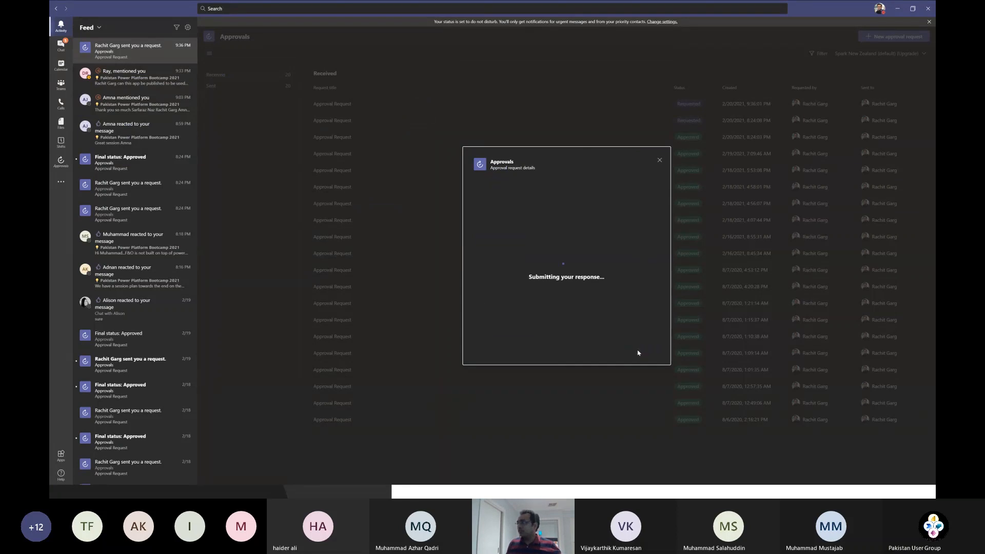
{"action": "left_click", "coordinate": [898, 9]}
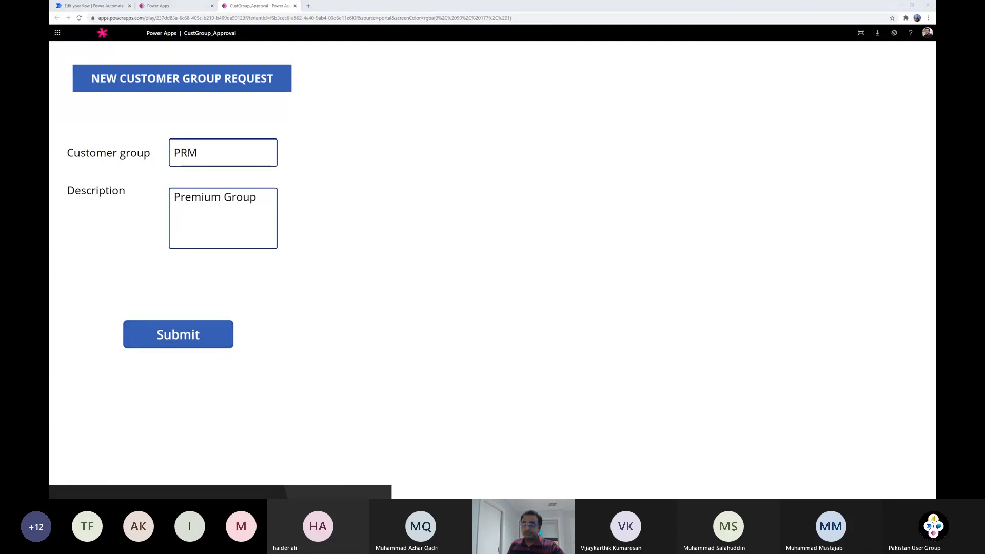
- Switch to Finance and Operations, refresh the Customer groups list and select the PRM record
{"action": "key", "text": "alt+Tab"}
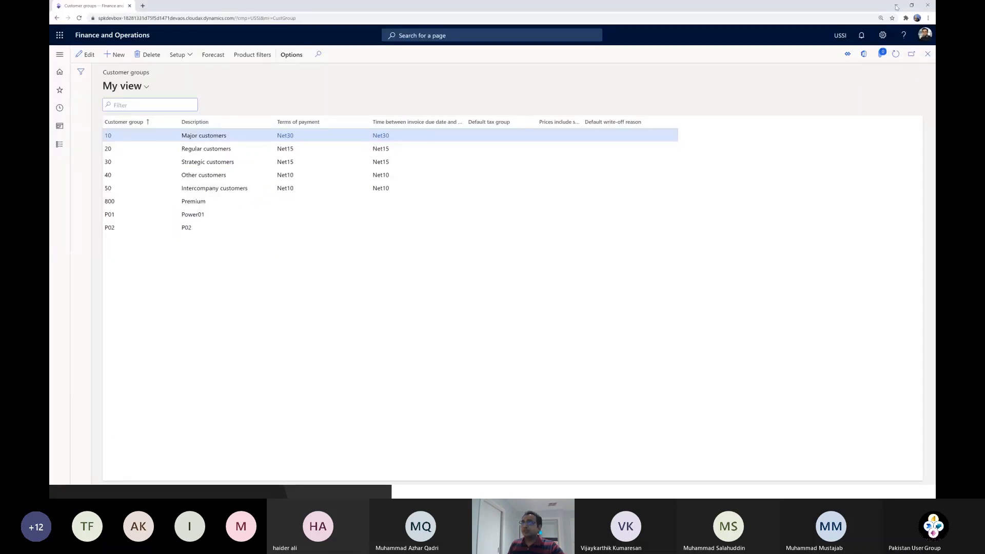
{"action": "left_click", "coordinate": [896, 53]}
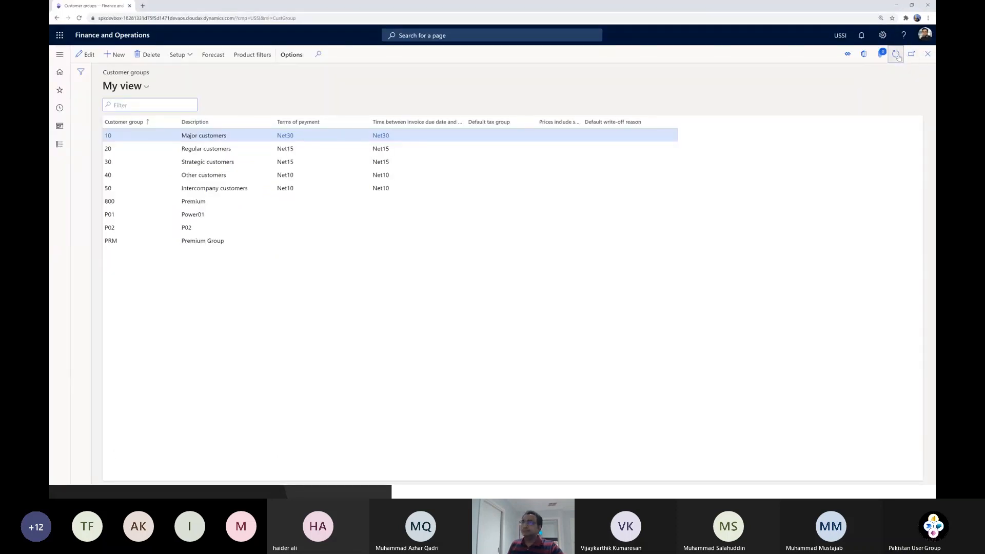
{"action": "left_click", "coordinate": [277, 241]}
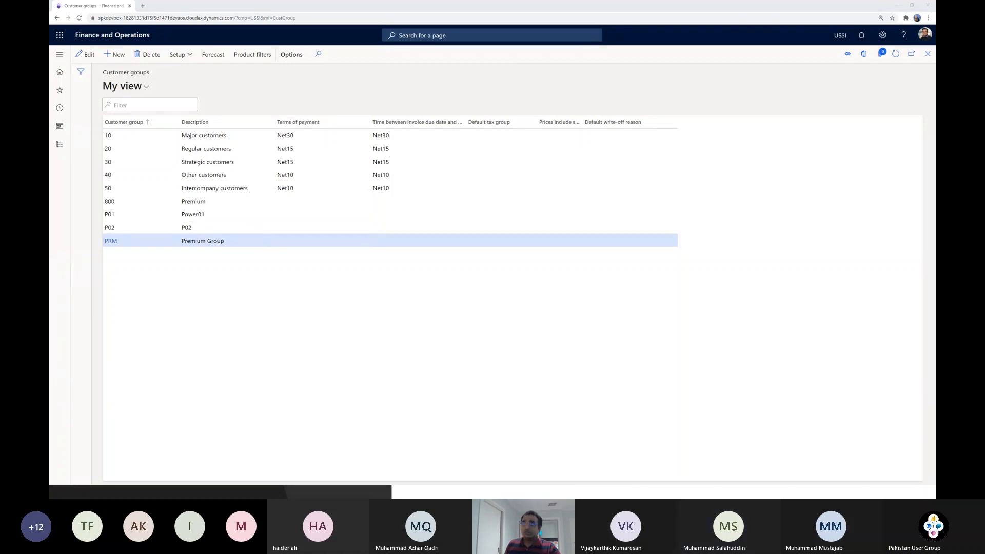
- Switch to the Power Apps app list and open the CustGroup_Approval app for editing
{"action": "key", "text": "alt+Tab"}
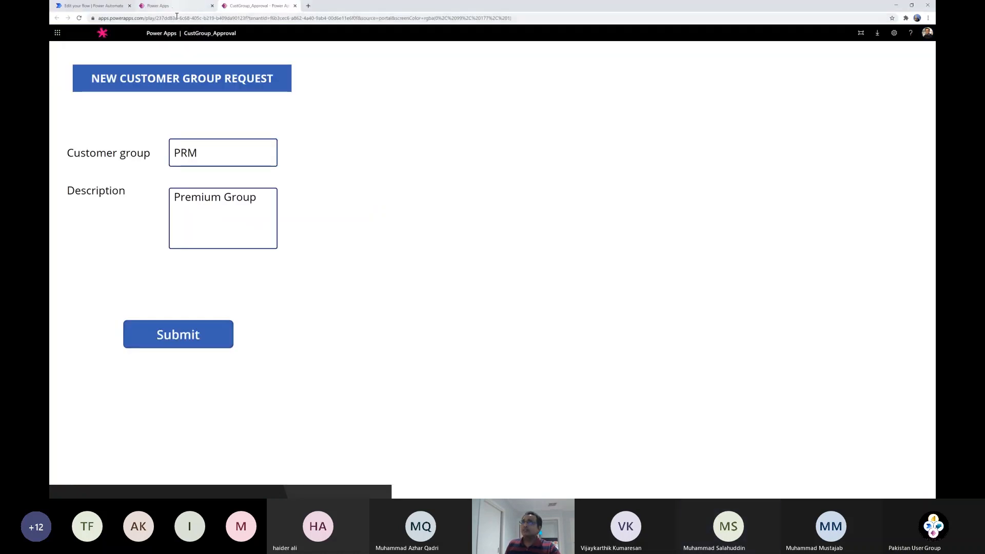
{"action": "left_click", "coordinate": [171, 7]}
{"action": "left_click", "coordinate": [367, 186]}
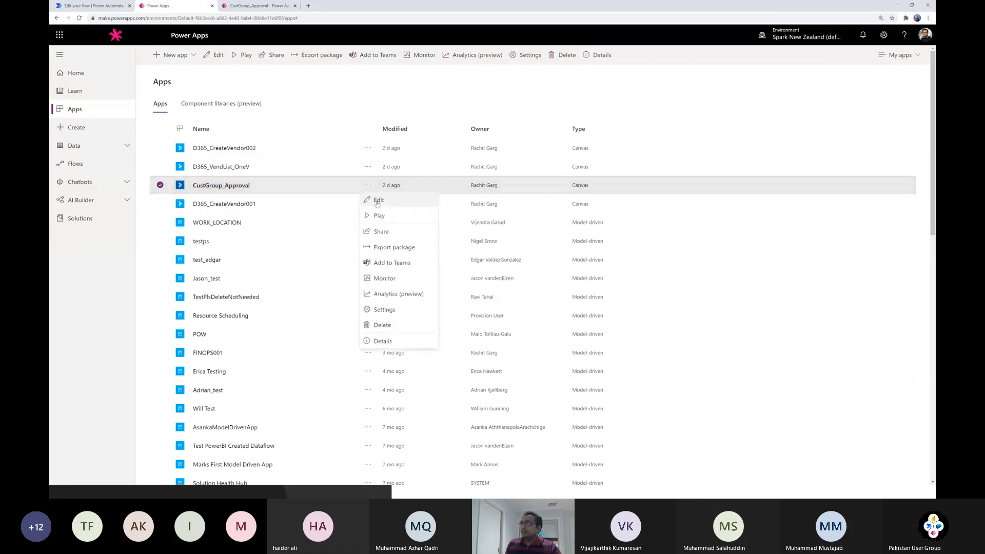
{"action": "left_click", "coordinate": [377, 200]}
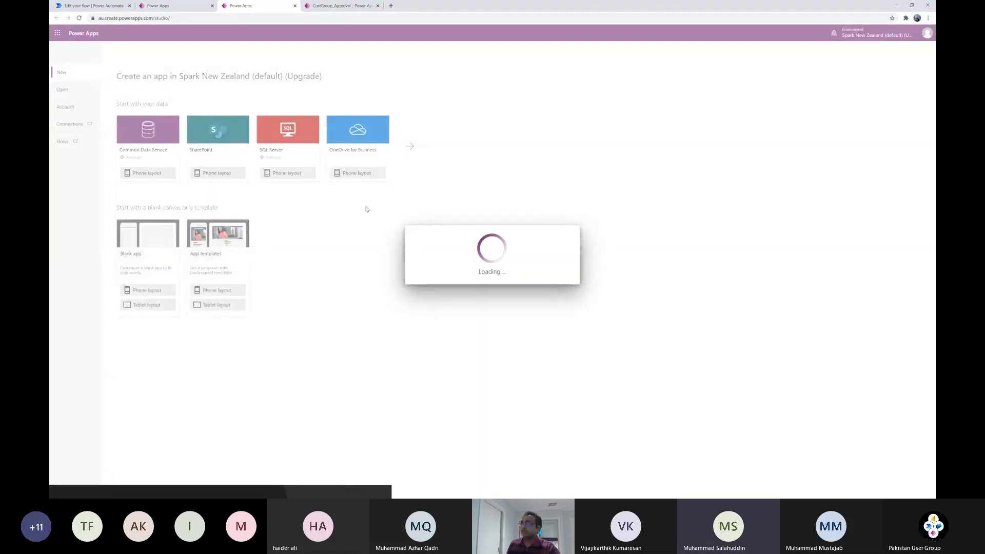
- Switch to Power Automate, leave the CreateVendor flow without saving, and open the CGApproval flow for editing
{"action": "left_click", "coordinate": [95, 6]}
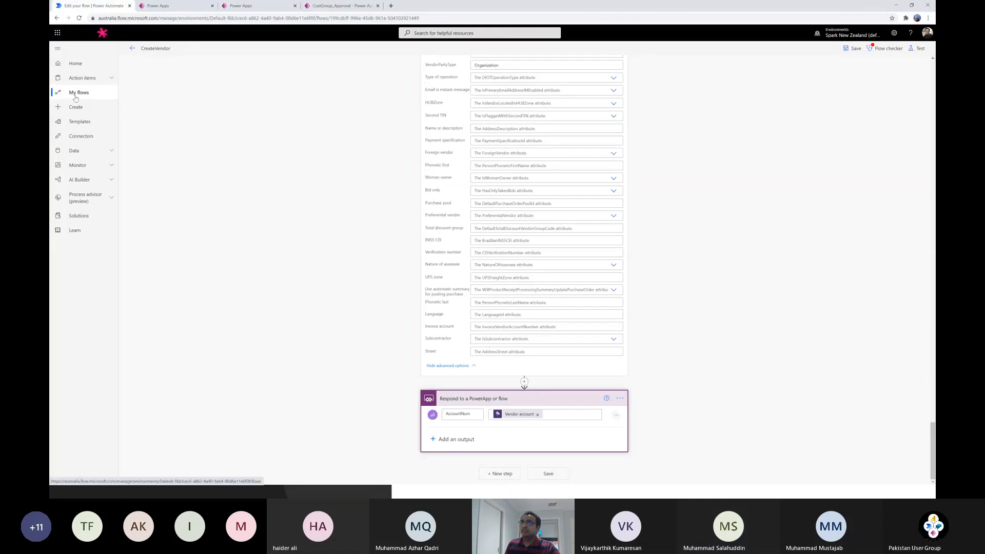
{"action": "left_click", "coordinate": [78, 93]}
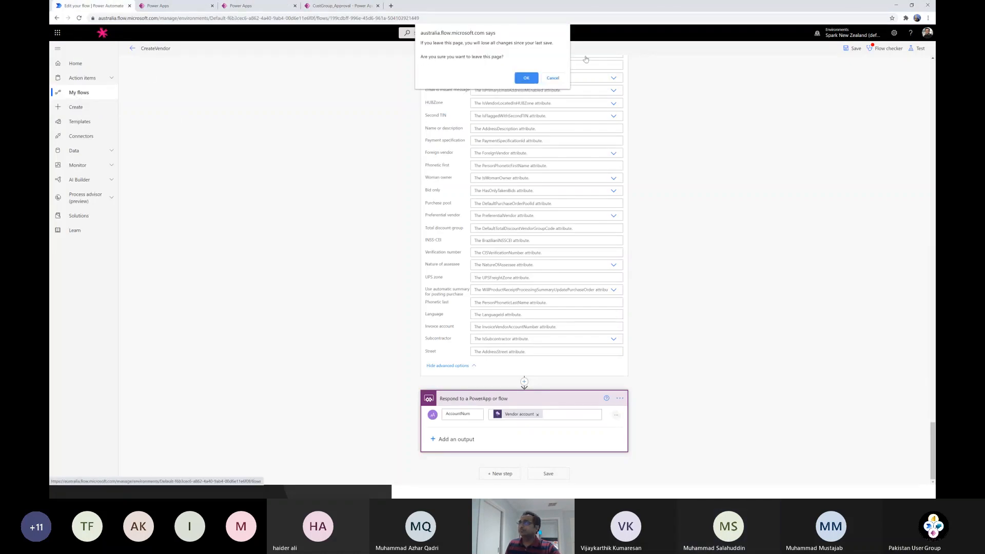
{"action": "left_click", "coordinate": [526, 78]}
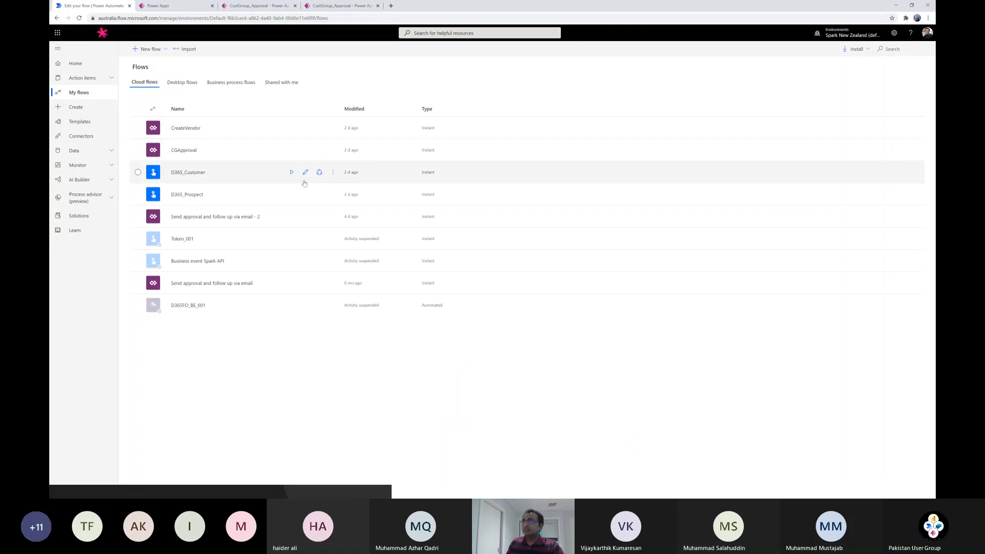
{"action": "left_click", "coordinate": [333, 150]}
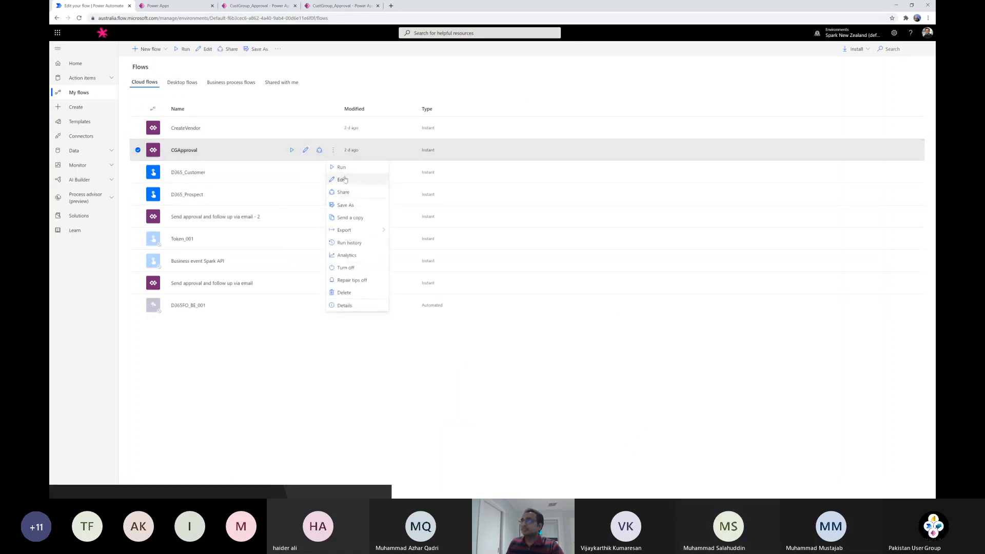
{"action": "left_click", "coordinate": [342, 180]}
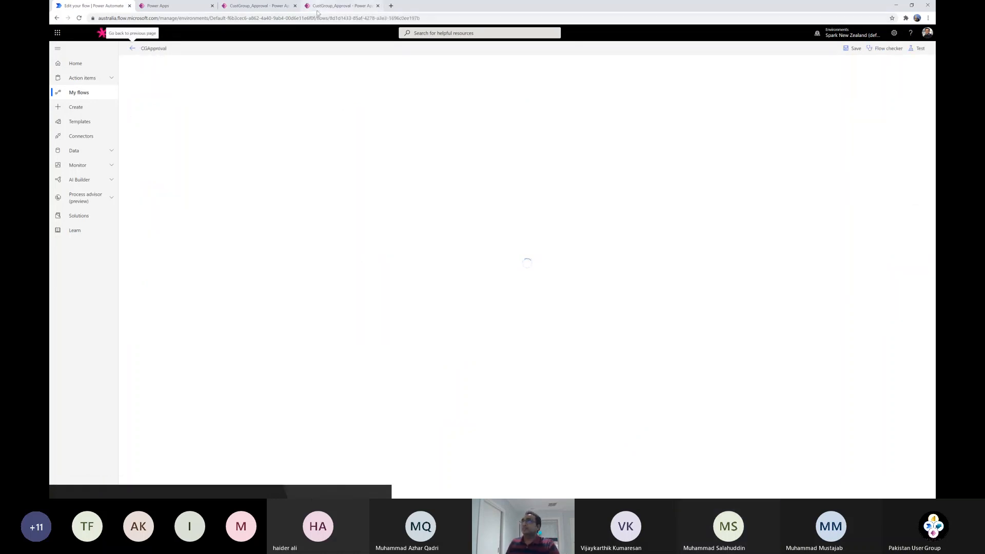
- Return to the CustGroup_Approval app editor in Power Apps Studio and skip the welcome dialog
{"action": "left_click", "coordinate": [357, 7]}
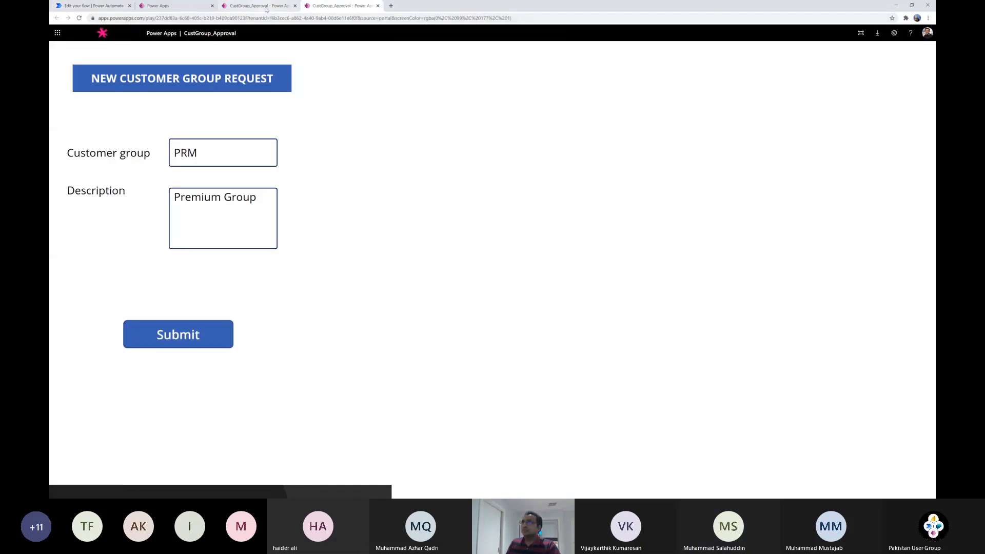
{"action": "left_click", "coordinate": [264, 8]}
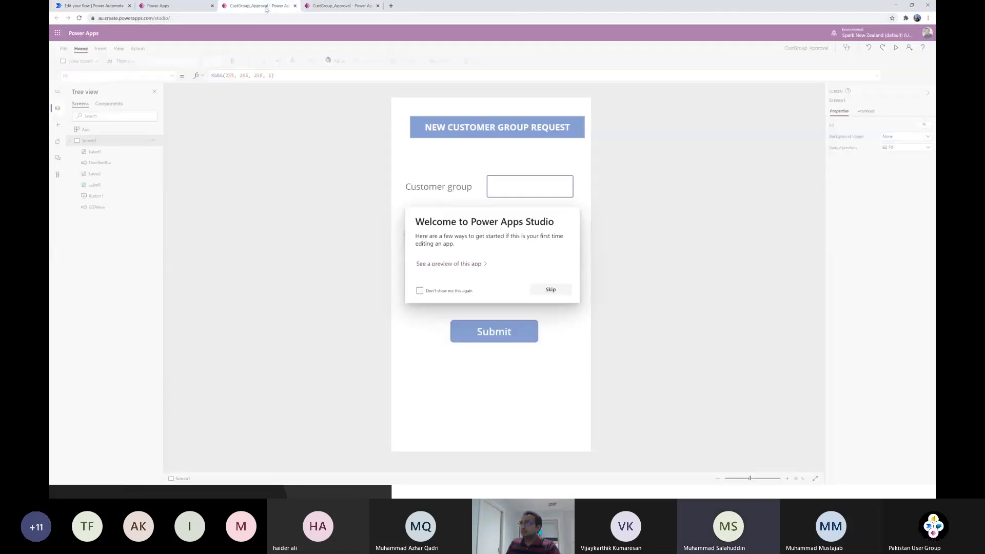
{"action": "left_click", "coordinate": [551, 289]}
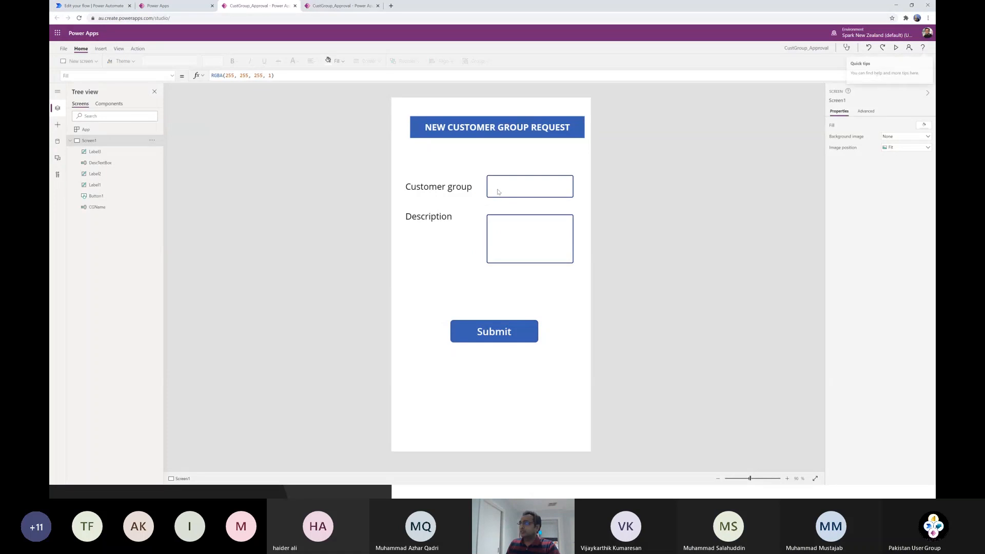
- Select the Submit button and show the Power Automate flows associated with it
{"action": "left_click", "coordinate": [494, 329]}
{"action": "left_click", "coordinate": [147, 50]}
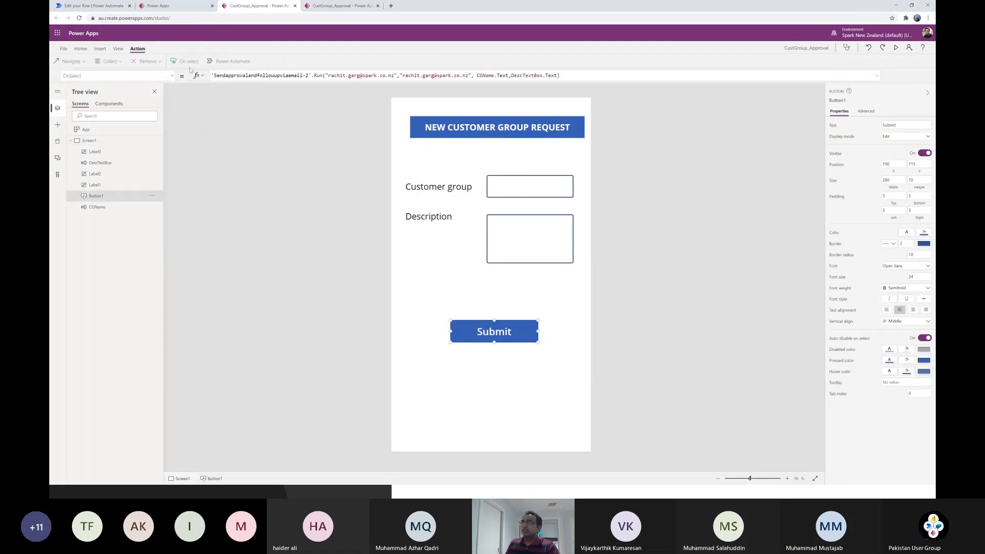
{"action": "left_click", "coordinate": [231, 61]}
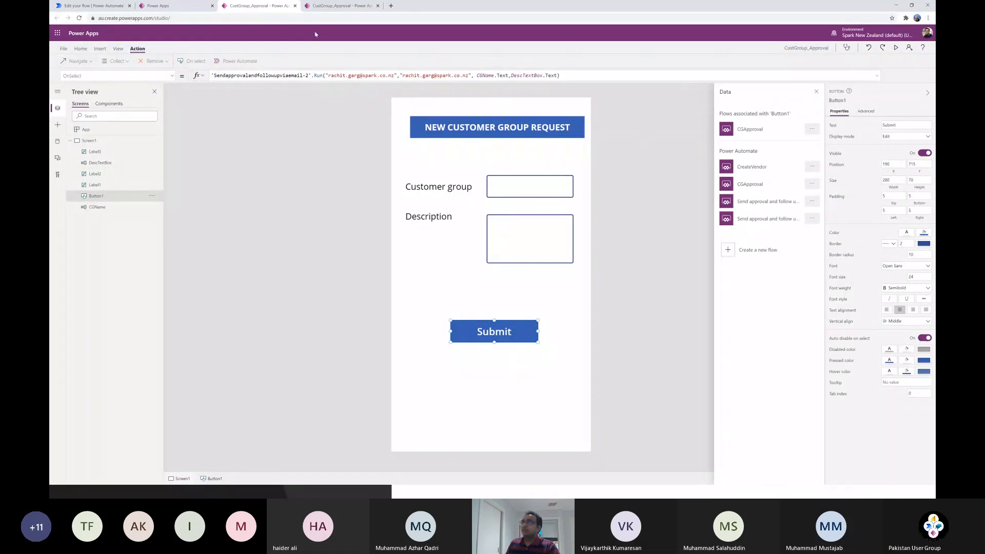
- Switch to the CGApproval flow in Power Automate and expand the Start an approval and Condition steps to examine their settings
{"action": "left_click", "coordinate": [99, 6]}
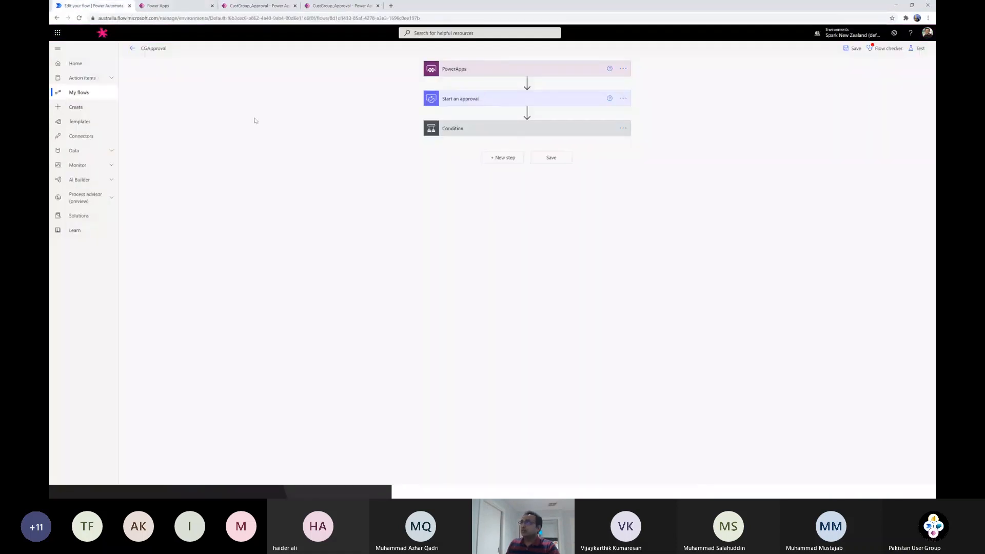
{"action": "left_click", "coordinate": [554, 99]}
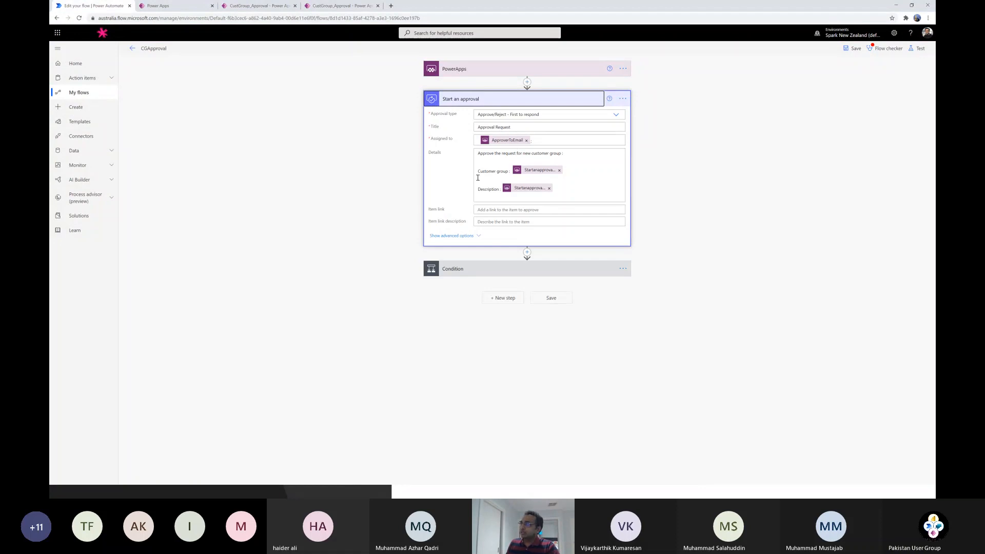
{"action": "left_click", "coordinate": [500, 271]}
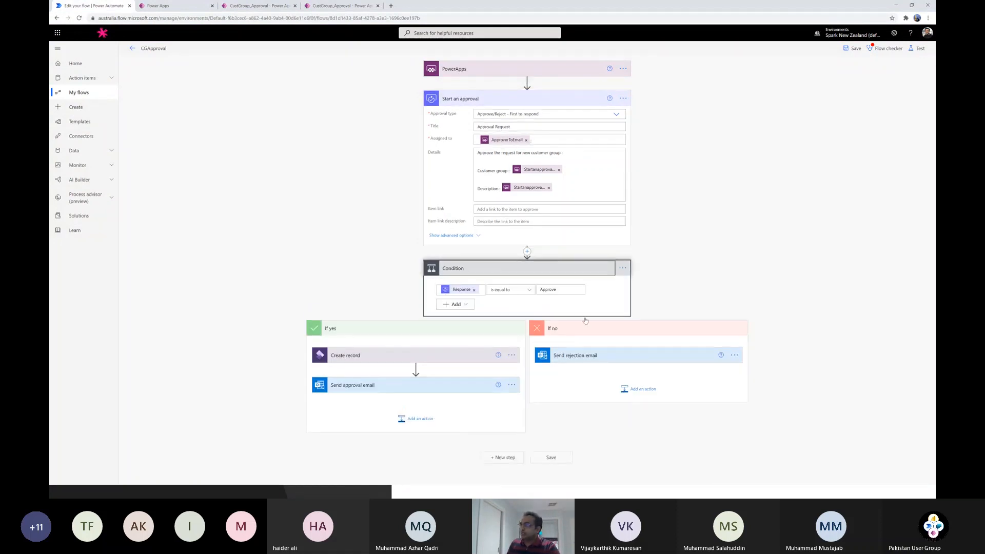
- Expand Create record and Send approval email in the yes branch and Send rejection email in the no branch to review their settings
{"action": "left_click", "coordinate": [368, 356]}
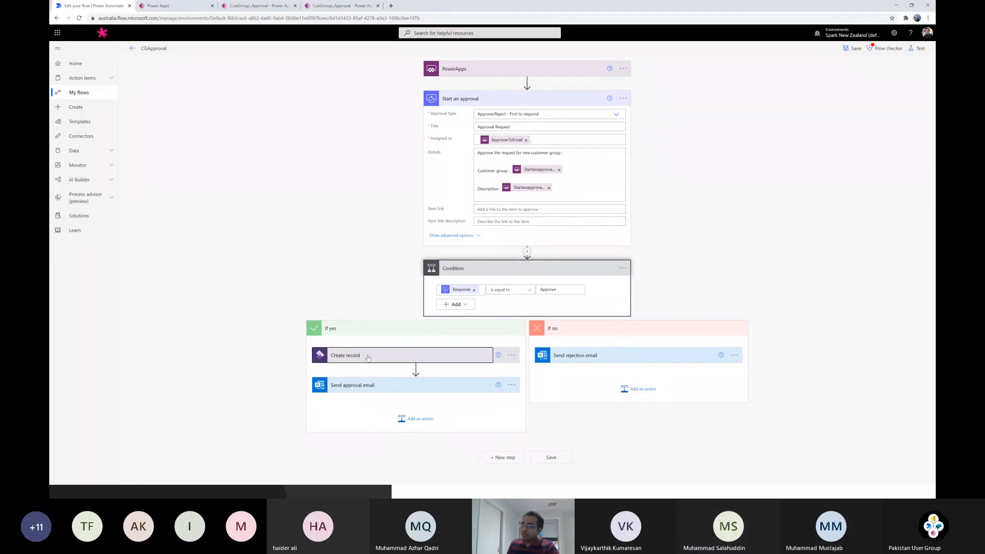
{"action": "scroll", "coordinate": [412, 388], "scroll_direction": "down", "scroll_amount": 2}
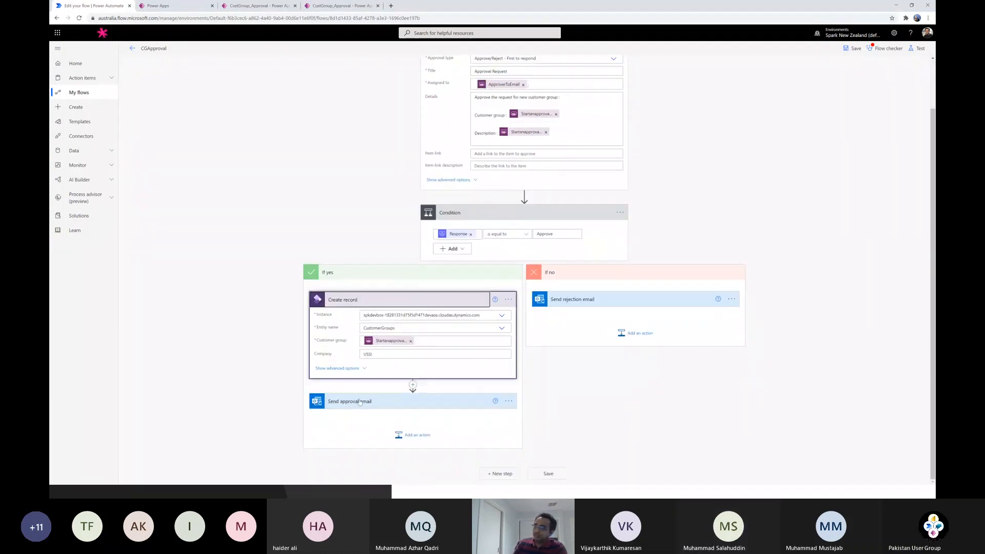
{"action": "left_click", "coordinate": [406, 403]}
{"action": "scroll", "coordinate": [424, 392], "scroll_direction": "down", "scroll_amount": 2}
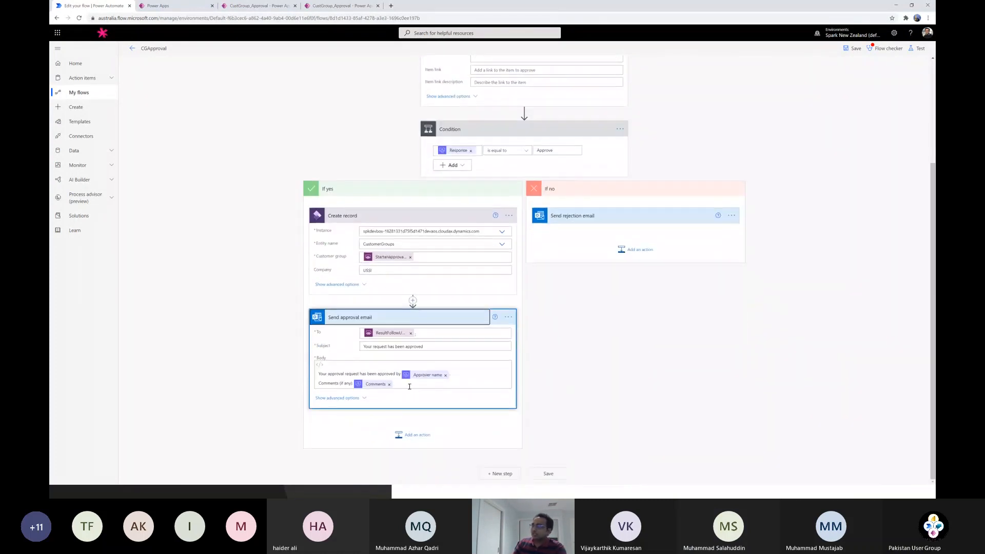
{"action": "left_click", "coordinate": [612, 220]}
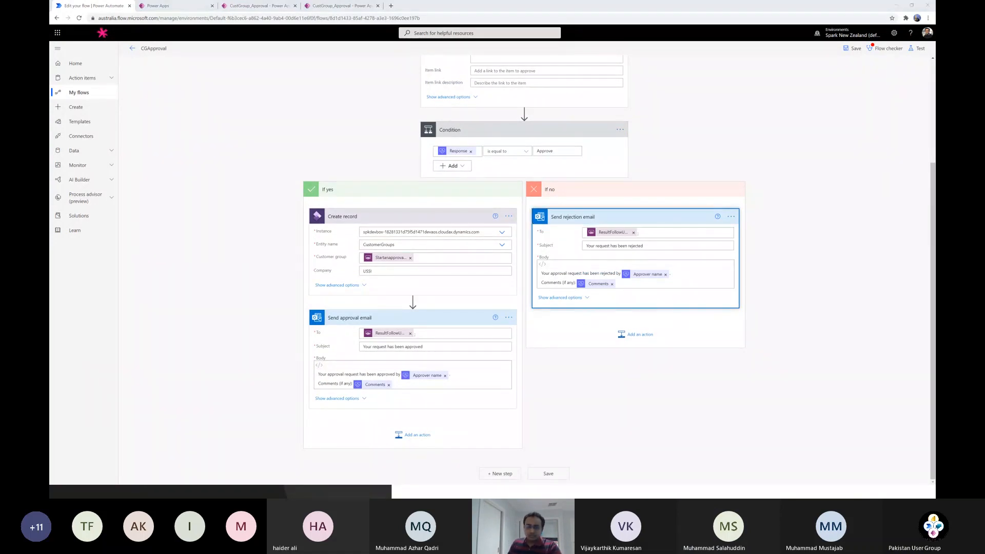
- Switch to Finance and Operations, go to the home dashboard and look through the workspace tiles
{"action": "key", "text": "alt+Tab"}
{"action": "left_click", "coordinate": [116, 36]}
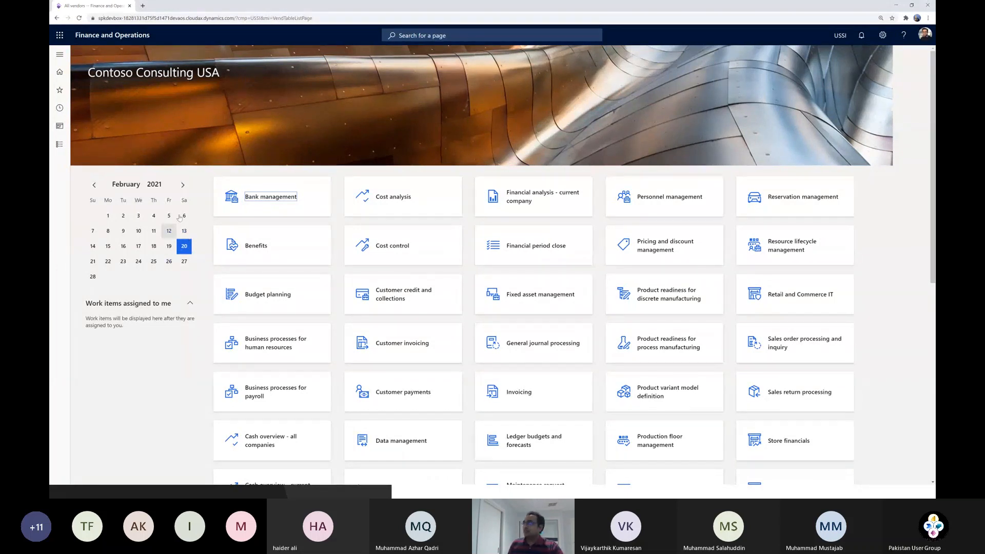
{"action": "scroll", "coordinate": [398, 262], "scroll_direction": "down", "scroll_amount": 3}
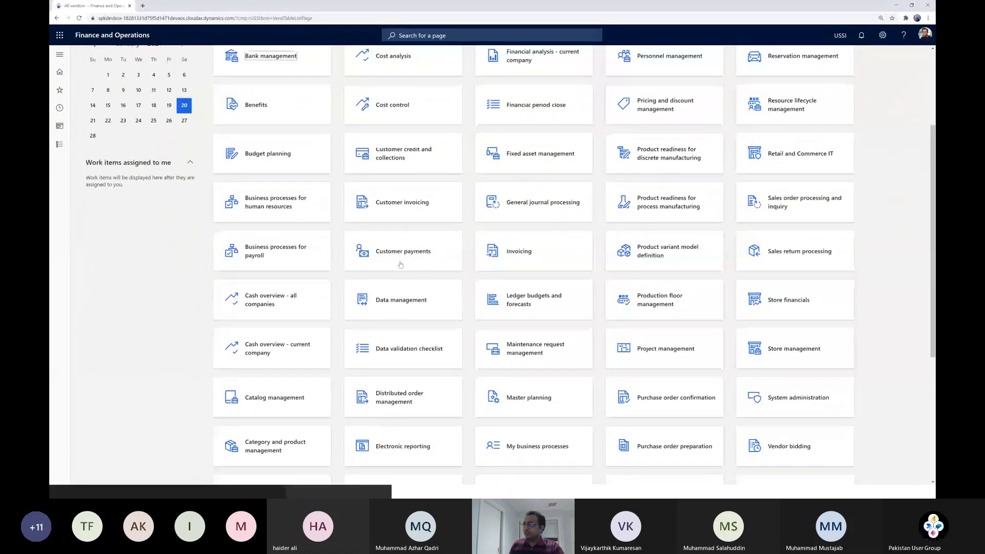
{"action": "scroll", "coordinate": [398, 262], "scroll_direction": "down", "scroll_amount": 3}
{"action": "scroll", "coordinate": [451, 298], "scroll_direction": "down", "scroll_amount": 2}
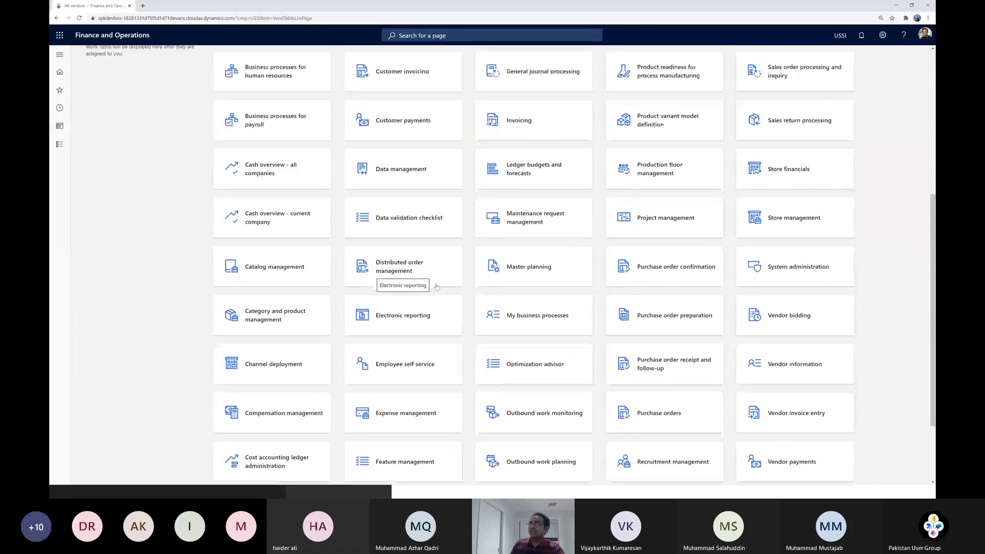
{"action": "scroll", "coordinate": [402, 278], "scroll_direction": "up", "scroll_amount": 8}
{"action": "scroll", "coordinate": [358, 334], "scroll_direction": "down", "scroll_amount": 3}
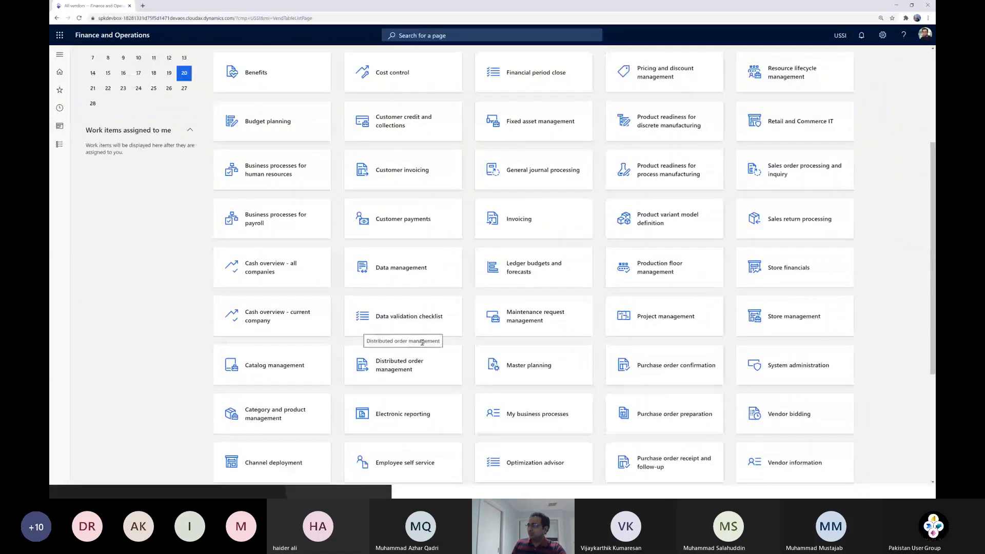
{"action": "scroll", "coordinate": [567, 359], "scroll_direction": "down", "scroll_amount": 4}
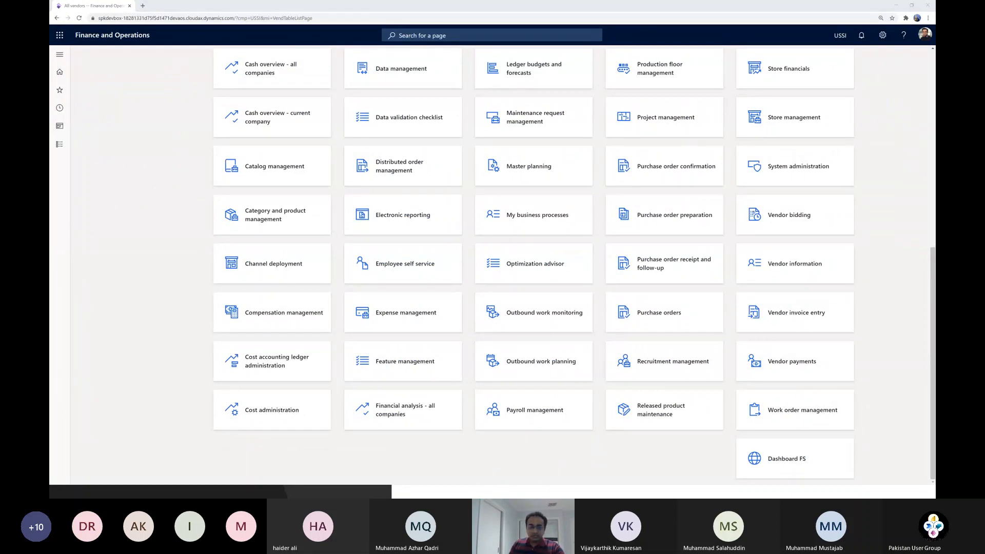
- Switch to the Power Apps app list, end the editing notice and open the details of the CustGroup_Approval app
{"action": "key", "text": "alt+Tab"}
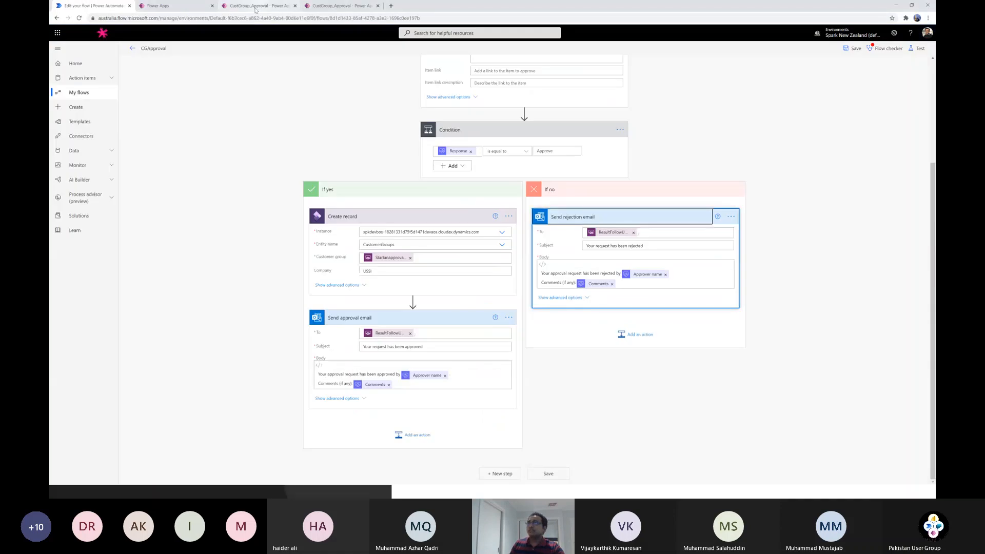
{"action": "left_click", "coordinate": [255, 6]}
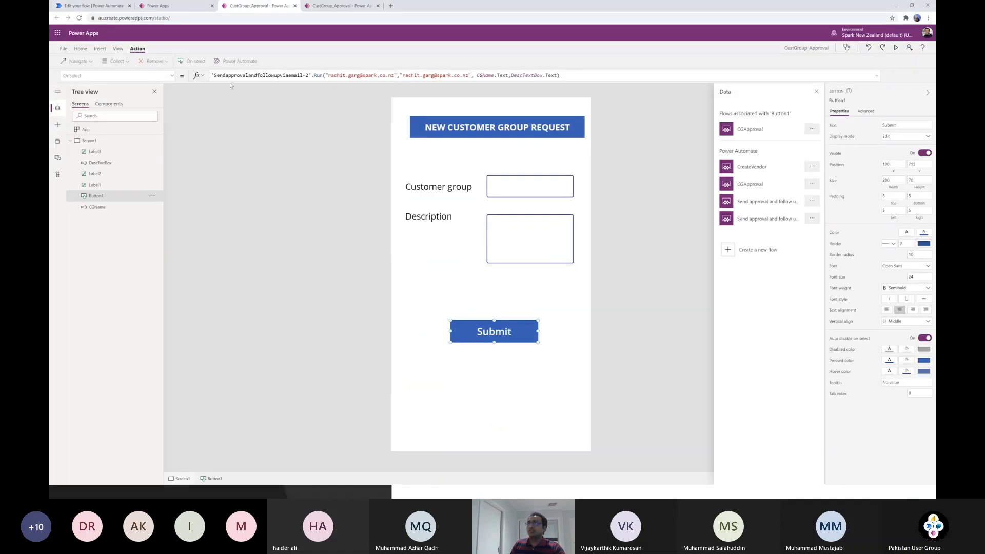
{"action": "left_click", "coordinate": [343, 6]}
{"action": "left_click", "coordinate": [183, 5]}
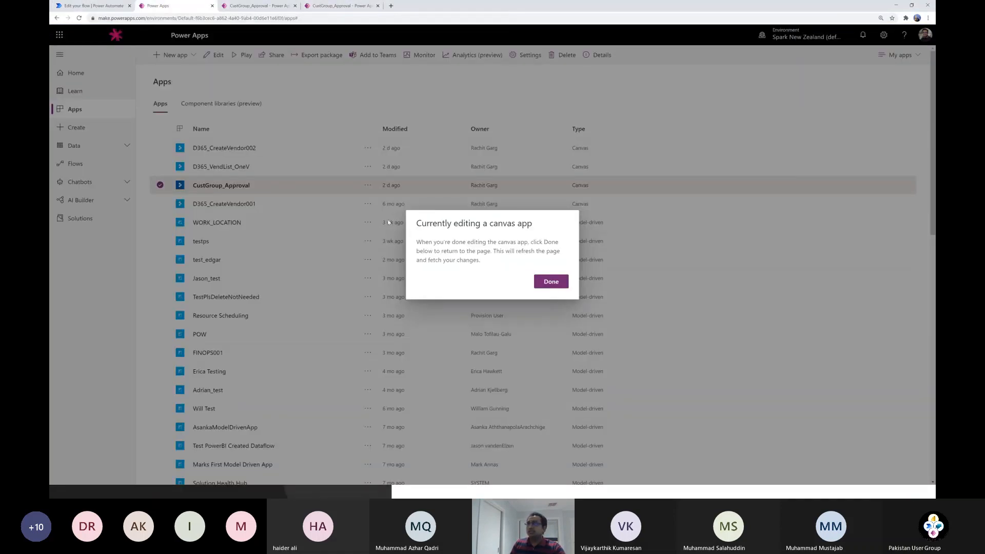
{"action": "left_click", "coordinate": [552, 282]}
{"action": "left_click", "coordinate": [368, 186]}
{"action": "left_click", "coordinate": [382, 341]}
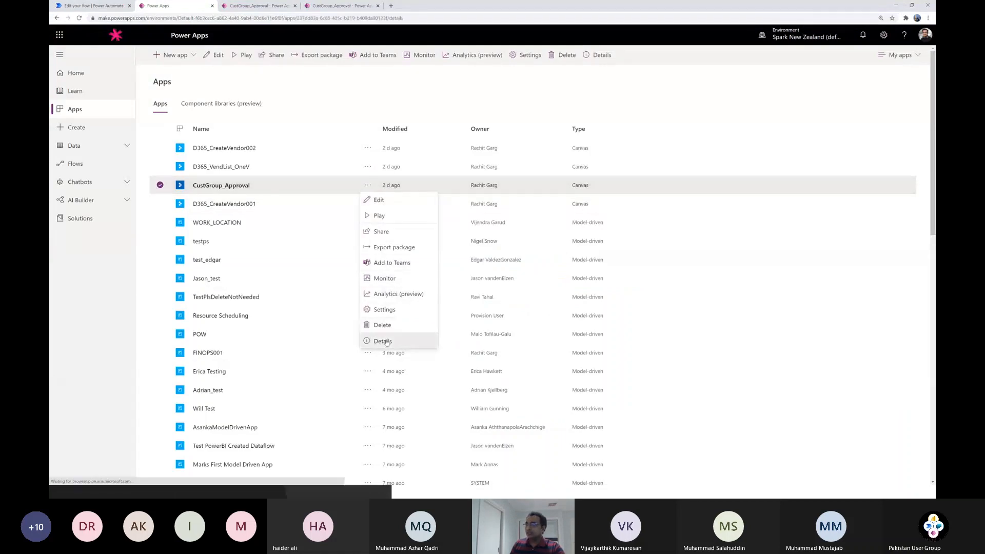
- Select and copy the App ID from the CustGroup_Approval details
{"action": "left_click_drag", "start_coordinate": [276, 237], "coordinate": [182, 236]}
{"action": "left_click", "coordinate": [167, 224]}
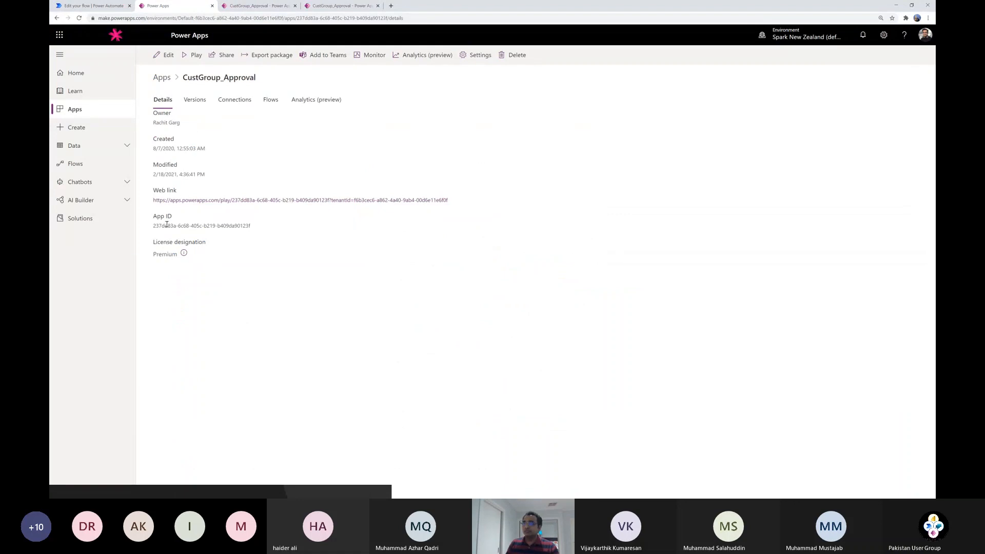
{"action": "mouse_move", "coordinate": [153, 225]}
{"action": "left_mouse_down"}
{"action": "mouse_move", "coordinate": [241, 225]}
{"action": "mouse_move", "coordinate": [150, 232]}
{"action": "left_mouse_up"}
{"action": "left_click", "coordinate": [284, 223]}
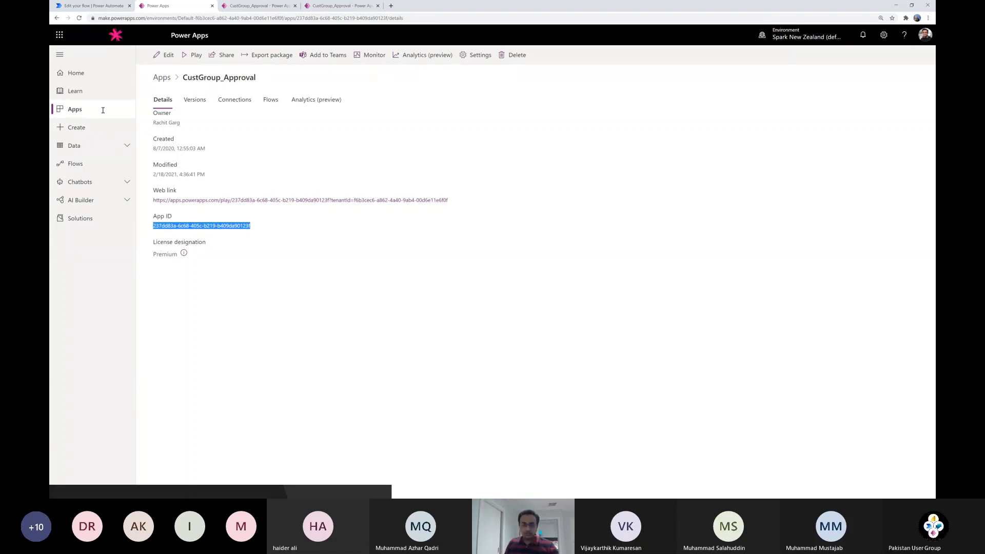
- Switch to Finance and Operations and start adding a page to the dashboard by personalizing its tile container
{"action": "key", "text": "alt+Tab"}
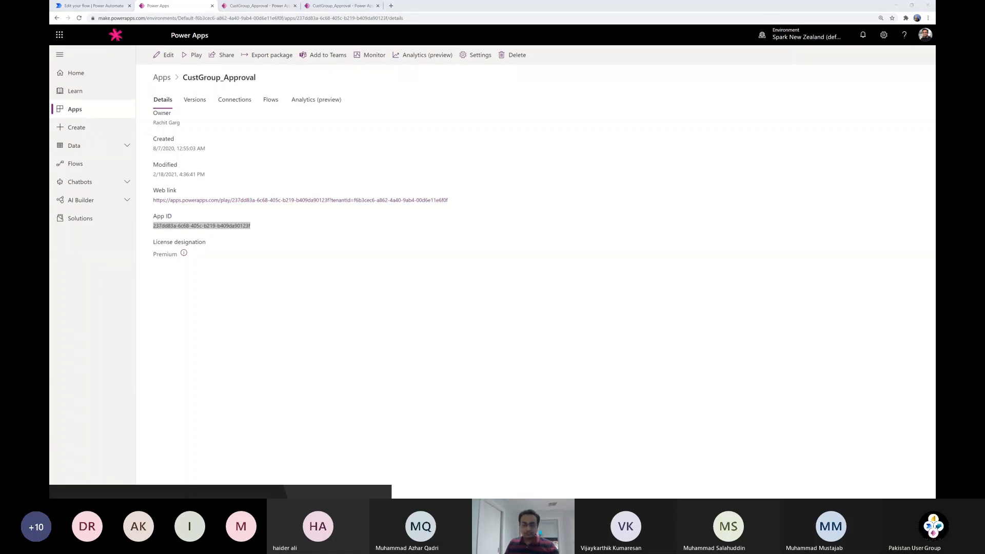
{"action": "key", "text": "alt+Tab"}
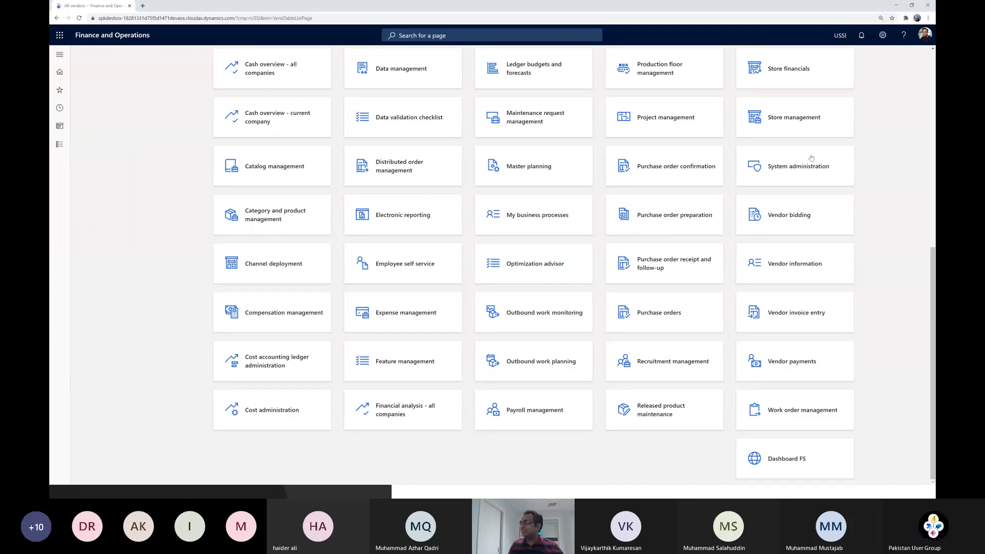
{"action": "right_click", "coordinate": [651, 464]}
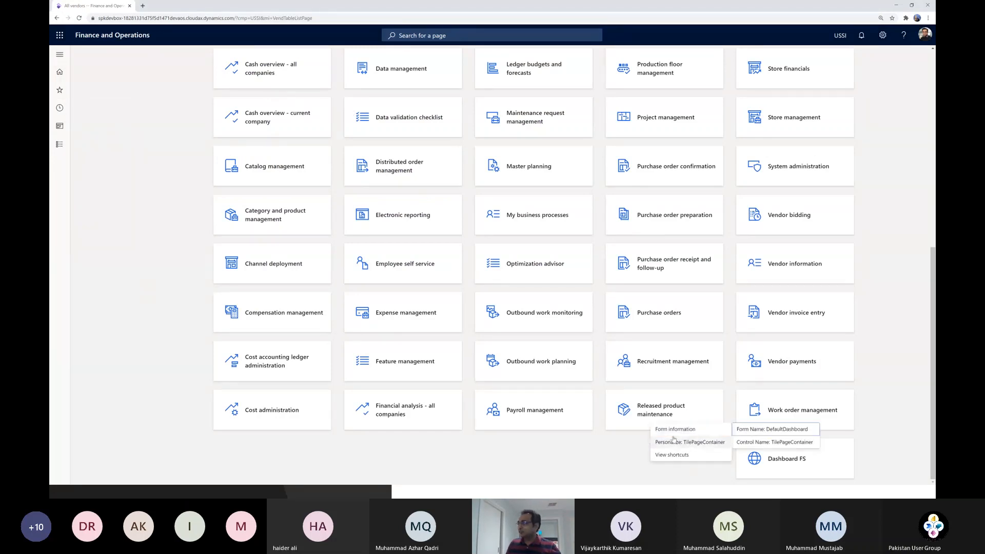
{"action": "left_click", "coordinate": [676, 443]}
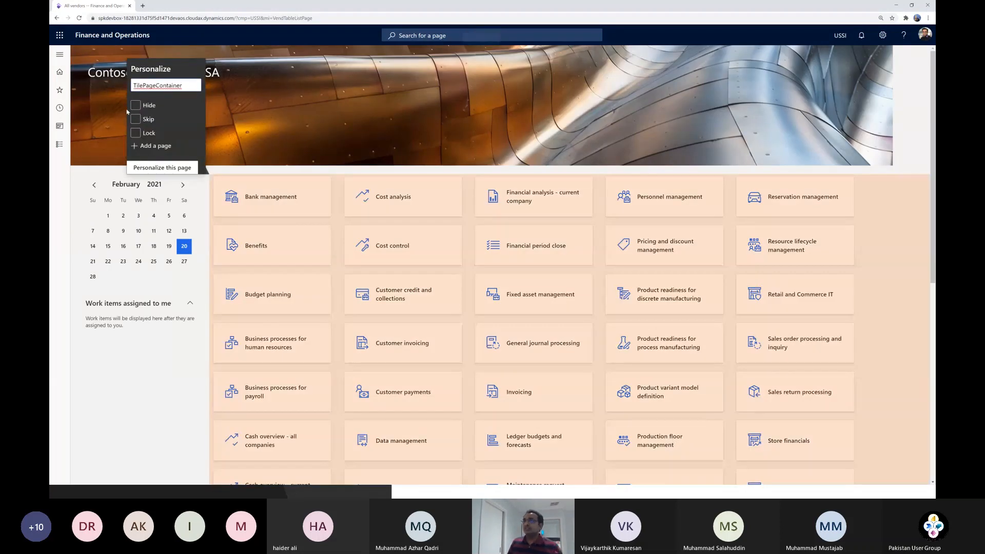
{"action": "left_click", "coordinate": [147, 148]}
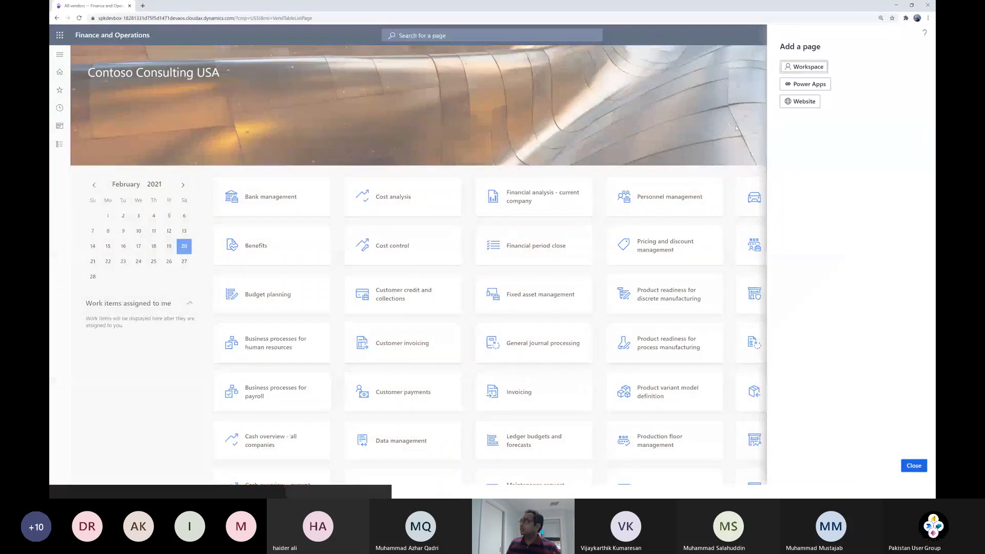
- Add a Power Apps page named CG_Approval to the dashboard, using the copied App ID
{"action": "left_click", "coordinate": [808, 85]}
{"action": "left_click", "coordinate": [816, 75]}
{"action": "type", "text": "CG_Approval"}
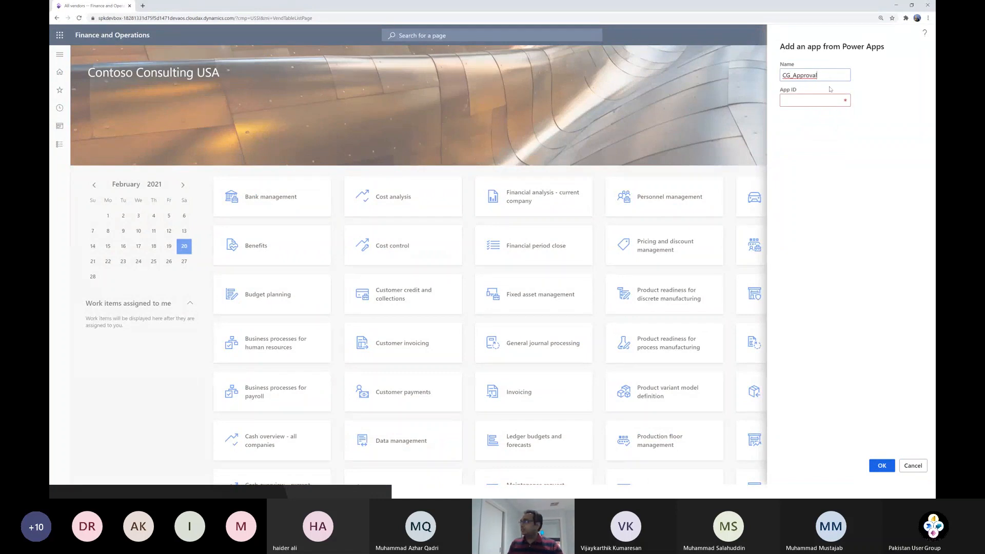
{"action": "left_click", "coordinate": [823, 98]}
{"action": "key", "text": "ctrl+v"}
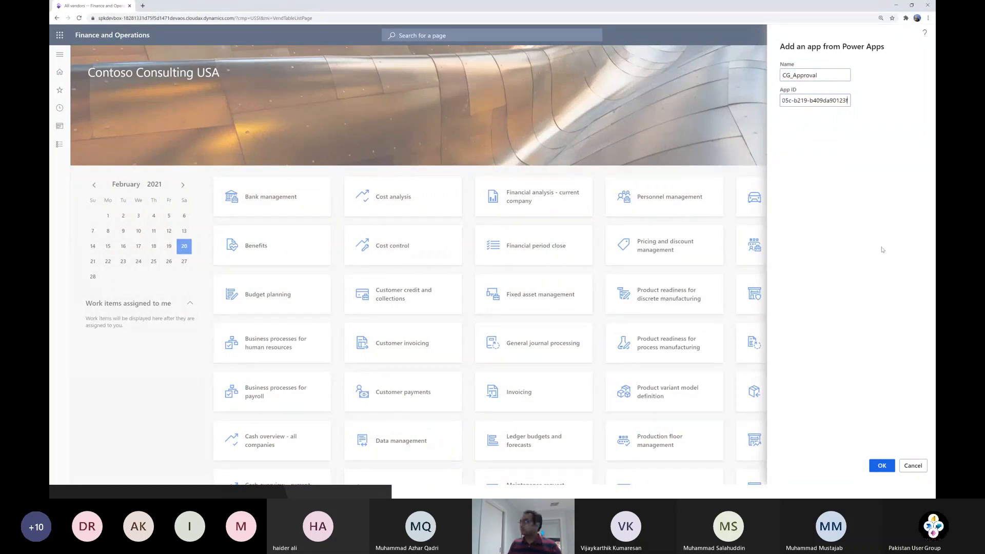
{"action": "left_click", "coordinate": [882, 468]}
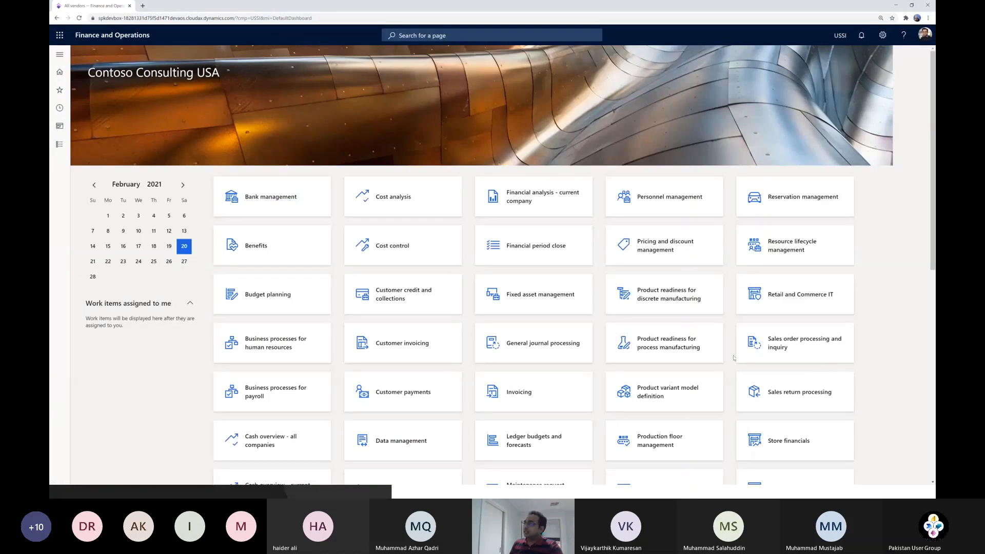
- Open the new CG_Approval tile to view the embedded request form, then return to the dashboard
{"action": "scroll", "coordinate": [706, 387], "scroll_direction": "down", "scroll_amount": 8}
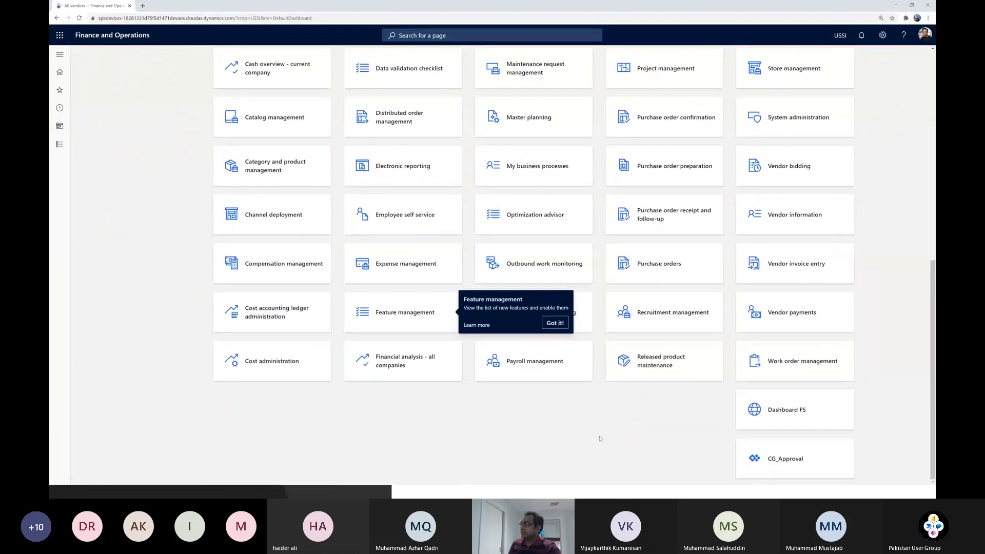
{"action": "left_click", "coordinate": [789, 462]}
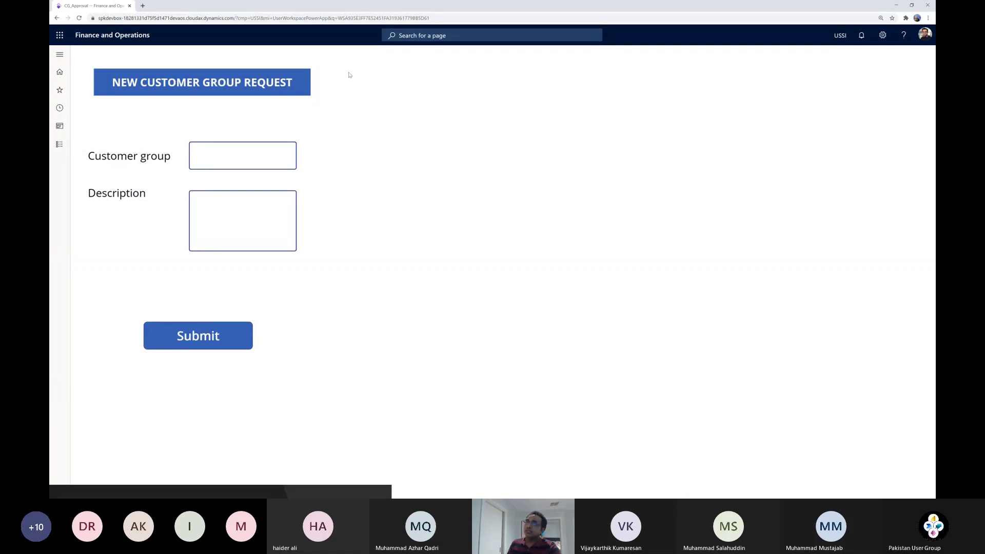
{"action": "left_click", "coordinate": [57, 22]}
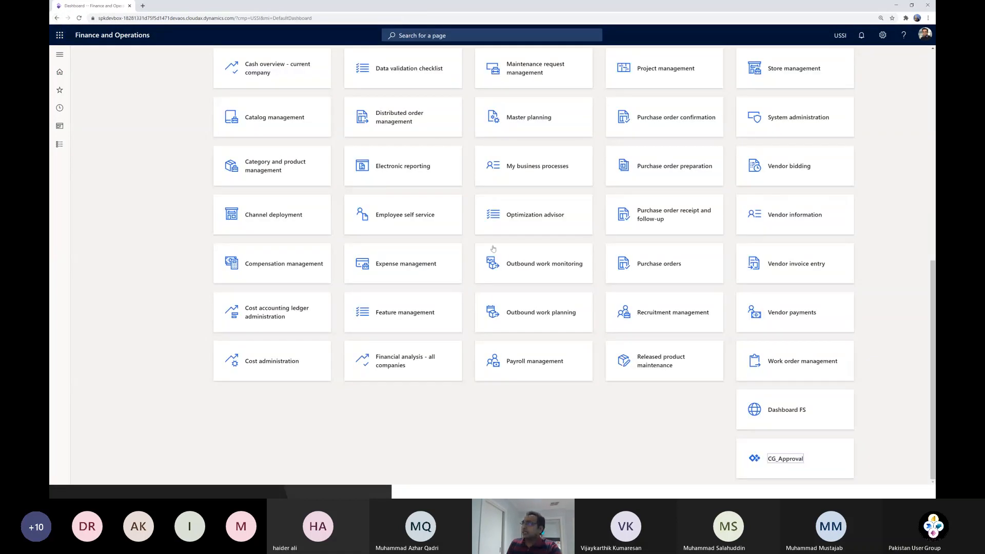
- Open the Customer payments workspace and start adding an app to its main section area through page personalization
{"action": "scroll", "coordinate": [534, 346], "scroll_direction": "up", "scroll_amount": 4}
{"action": "scroll", "coordinate": [534, 346], "scroll_direction": "up", "scroll_amount": 3}
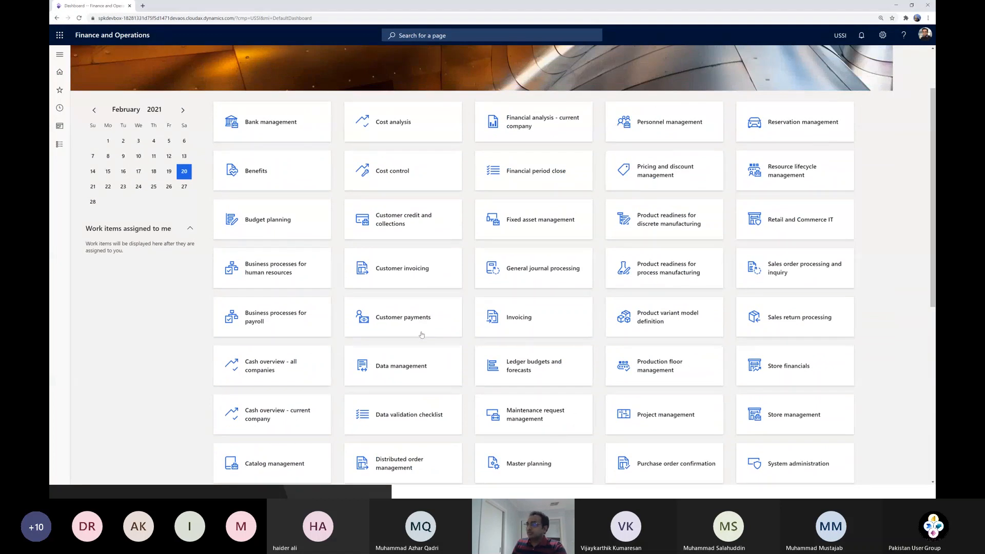
{"action": "left_click", "coordinate": [419, 333]}
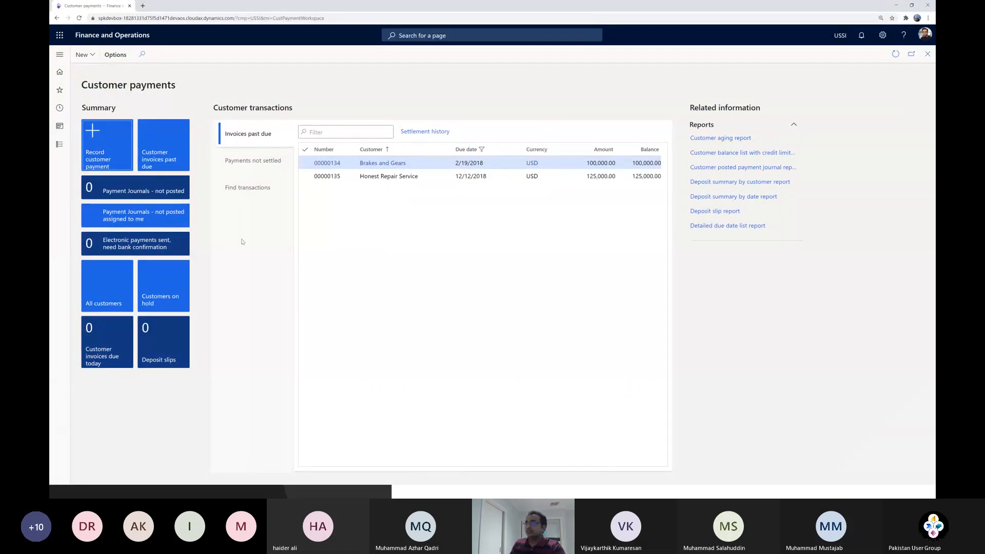
{"action": "right_click", "coordinate": [240, 423]}
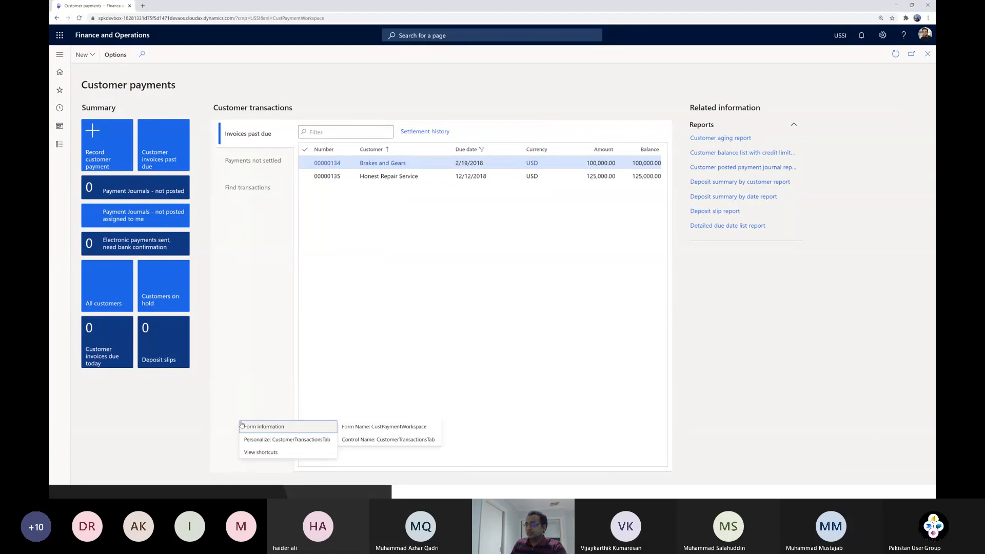
{"action": "left_click", "coordinate": [261, 434]}
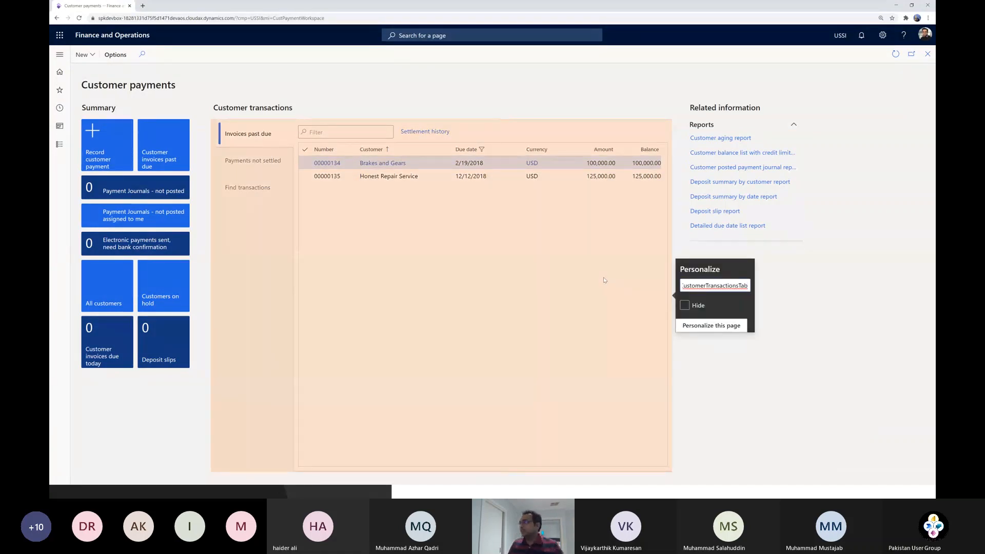
{"action": "left_click", "coordinate": [726, 327]}
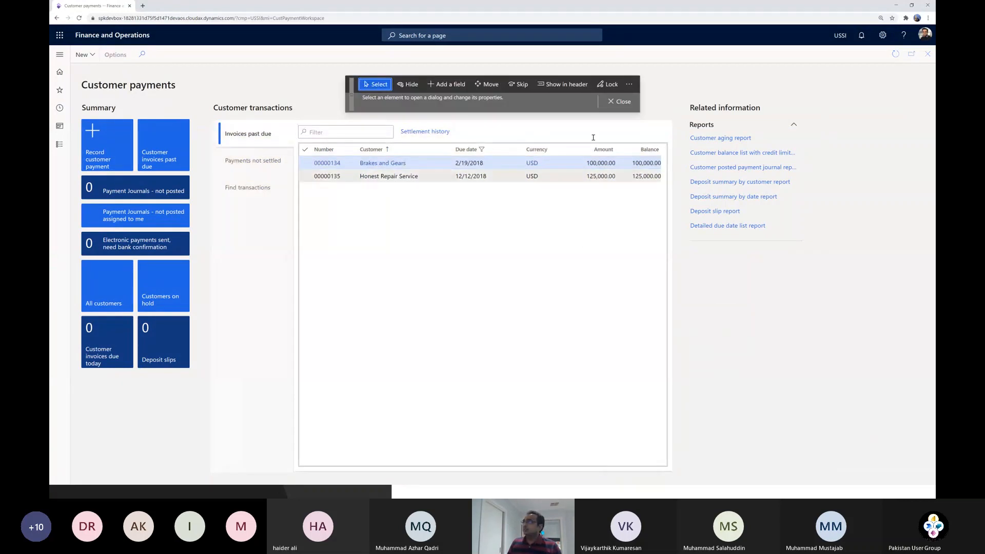
{"action": "left_click", "coordinate": [630, 84]}
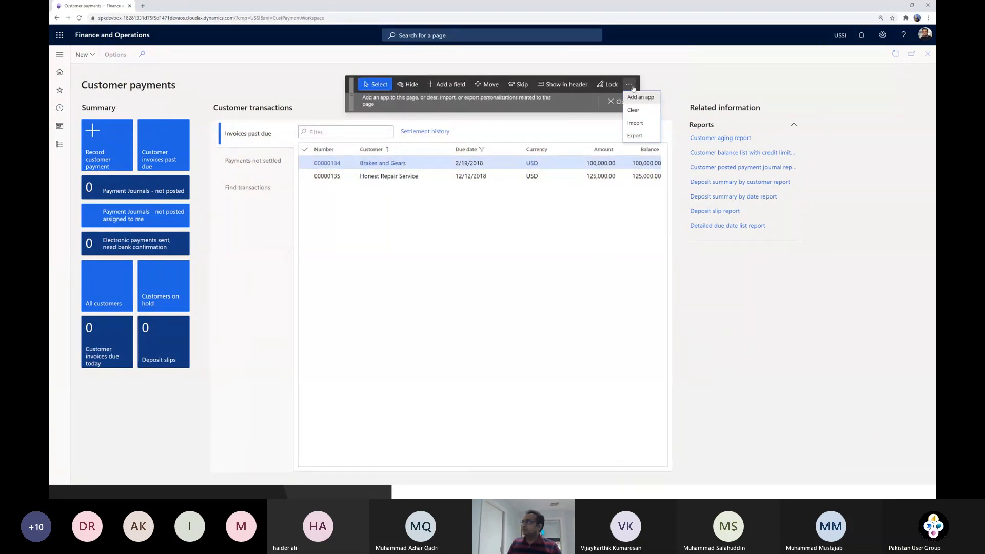
{"action": "left_click", "coordinate": [642, 98]}
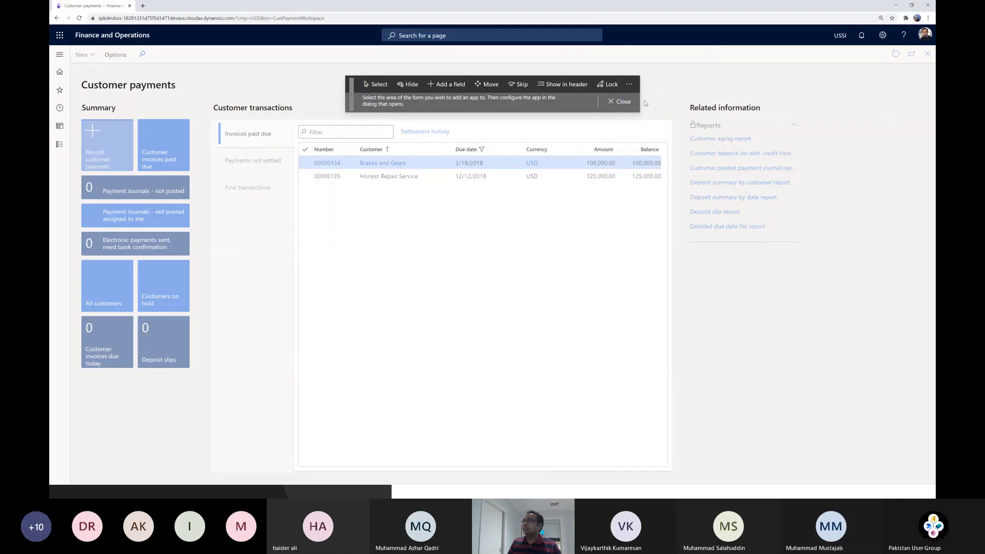
{"action": "left_click", "coordinate": [165, 108]}
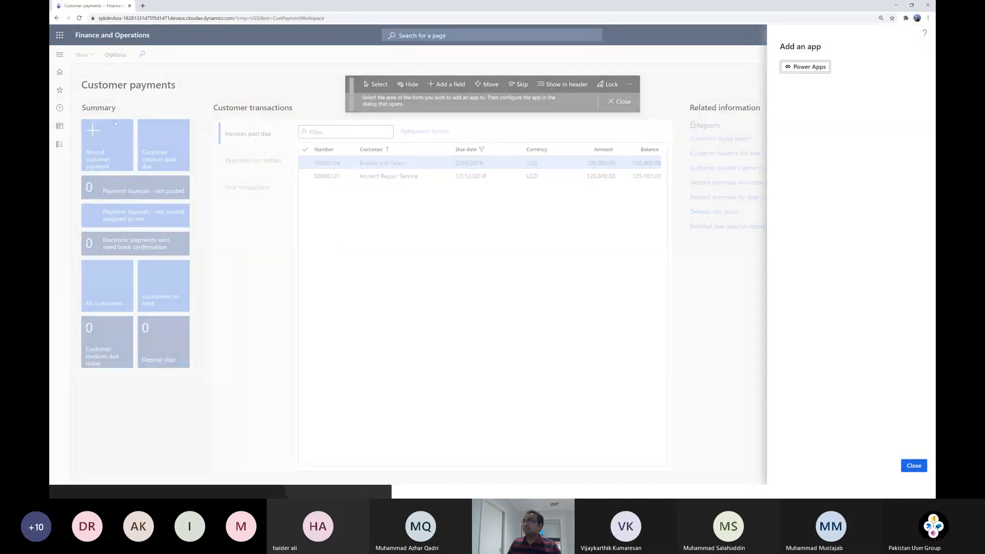
- Insert a Power Apps app named Customer group powerapp into the Customer payments workspace, using the copied App ID
{"action": "left_click", "coordinate": [809, 69]}
{"action": "type", "text": "Customer groupp"}
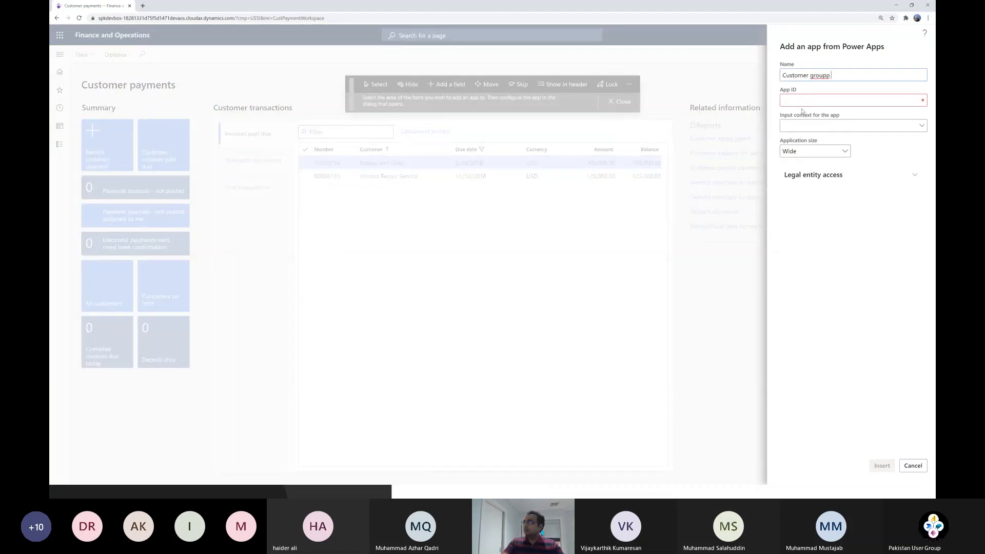
{"action": "key", "text": "BackSpace"}
{"action": "type", "text": "powrappapp"}
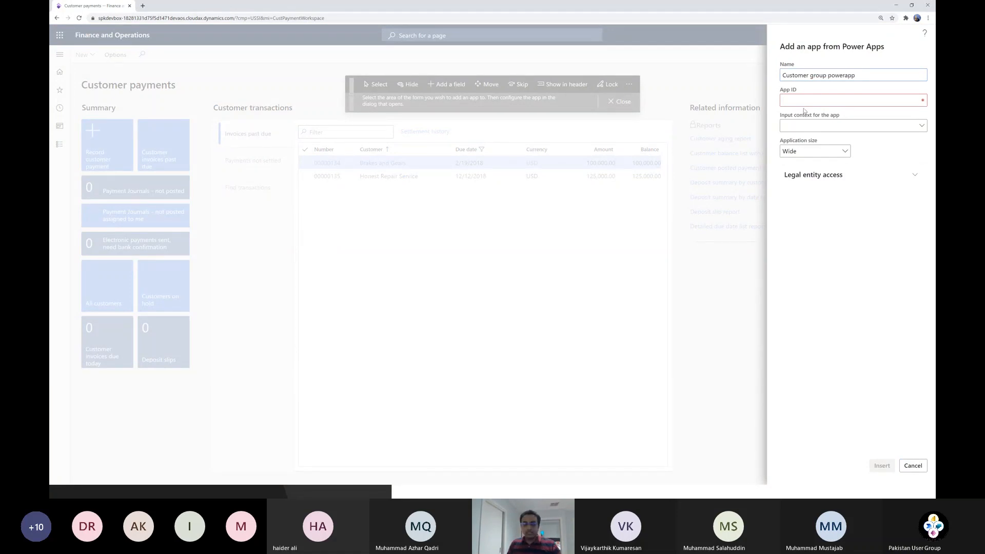
{"action": "left_click", "coordinate": [815, 96]}
{"action": "type", "text": "237dd83a-6c68-405c-b219-b409da90123f"}
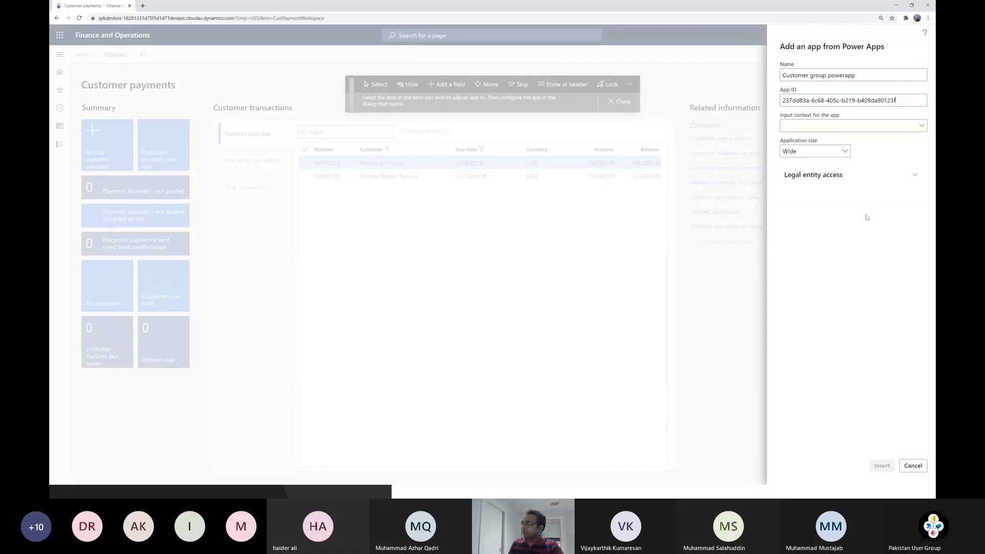
{"action": "key", "text": "Tab"}
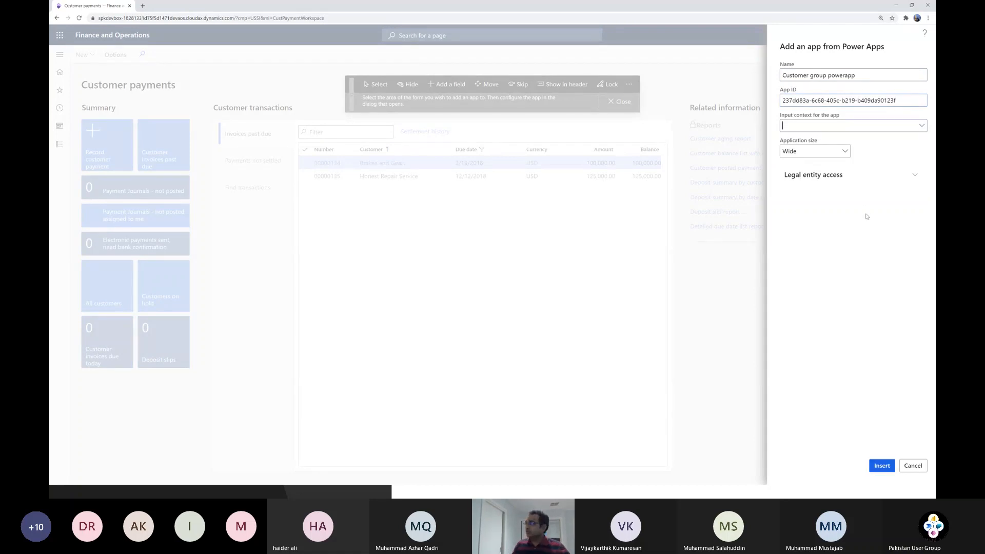
{"action": "left_click", "coordinate": [881, 466]}
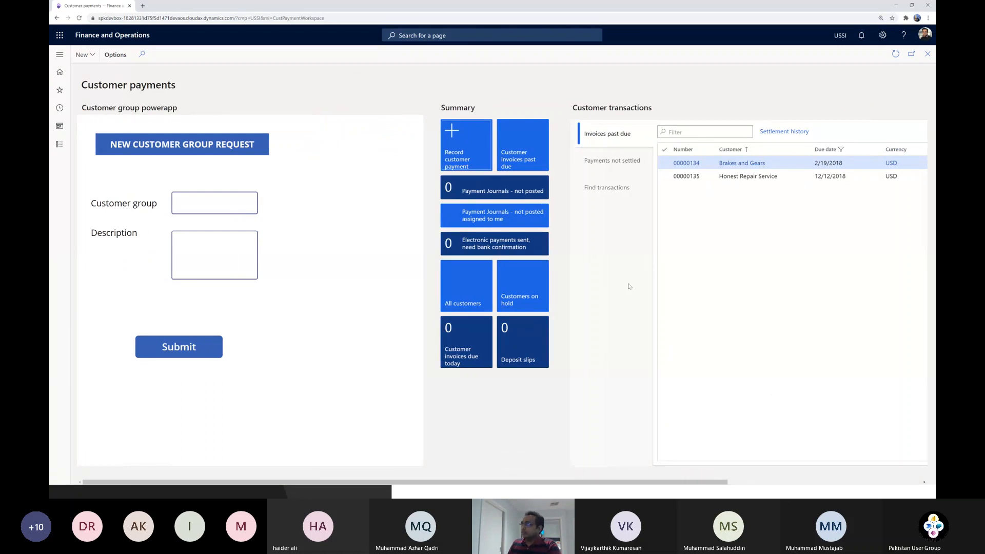
- Review the Customer payments workspace with its embedded app, look at the Customer invoicing workspace, and return to the dashboard
{"action": "scroll", "coordinate": [626, 359], "scroll_direction": "right", "scroll_amount": 5}
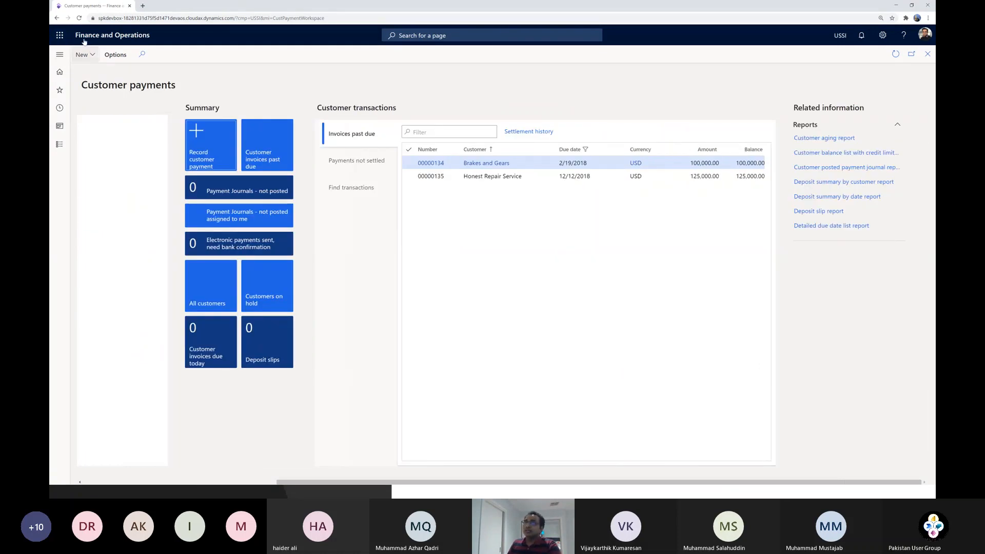
{"action": "left_click", "coordinate": [56, 18]}
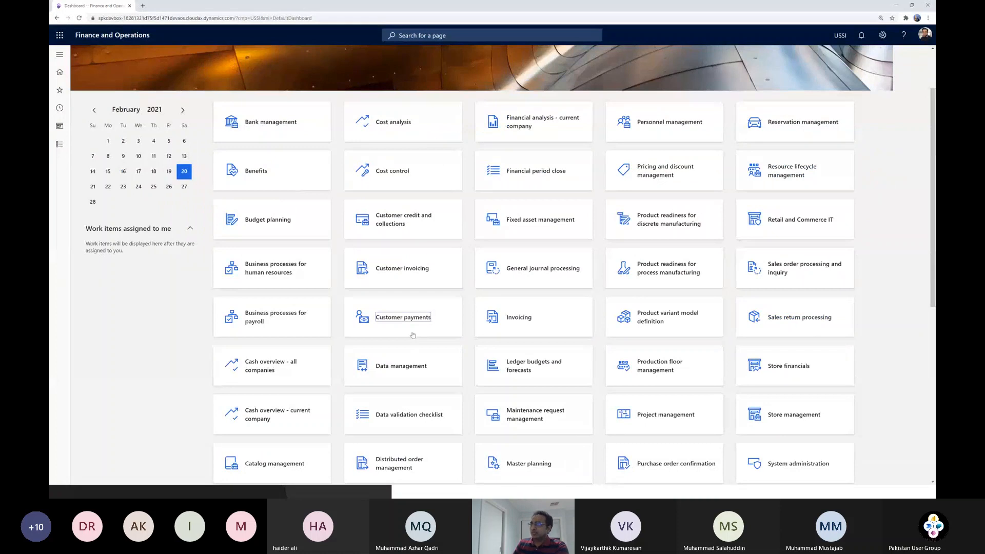
{"action": "left_click", "coordinate": [428, 329]}
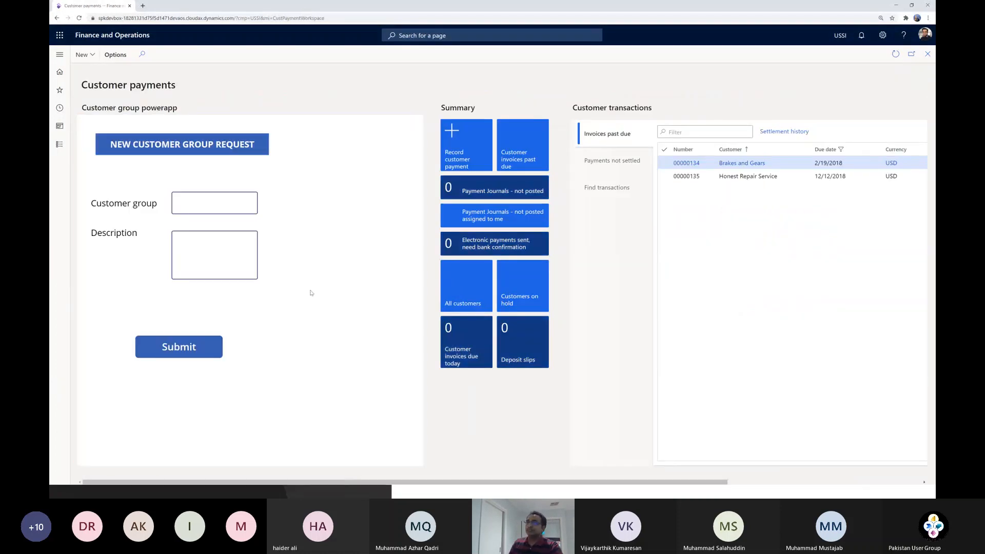
{"action": "left_click", "coordinate": [56, 18]}
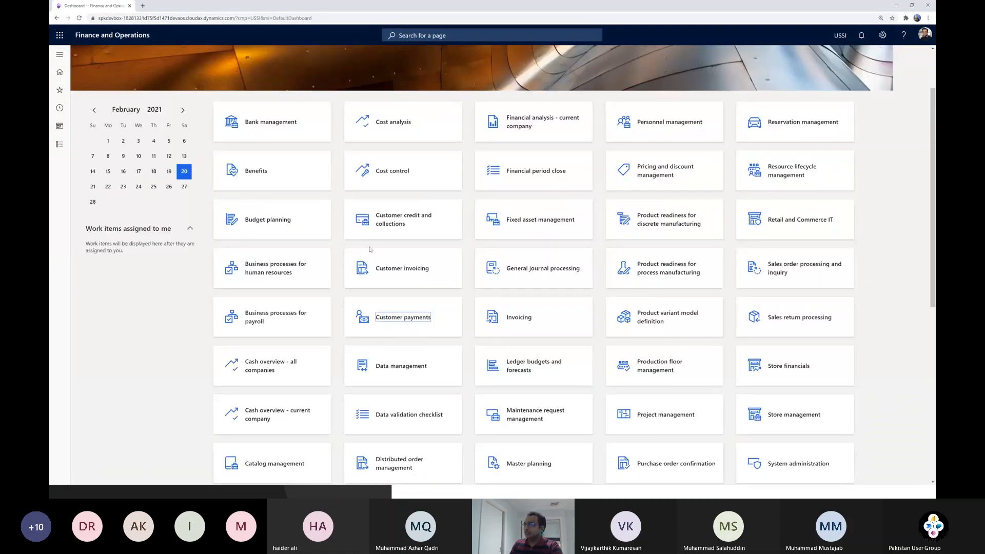
{"action": "left_click", "coordinate": [436, 273]}
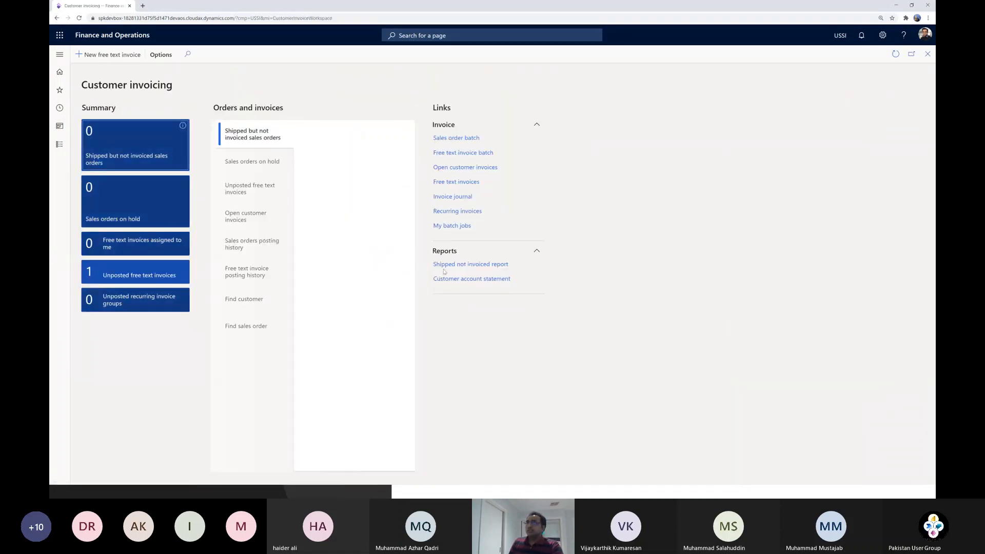
{"action": "left_click", "coordinate": [56, 18]}
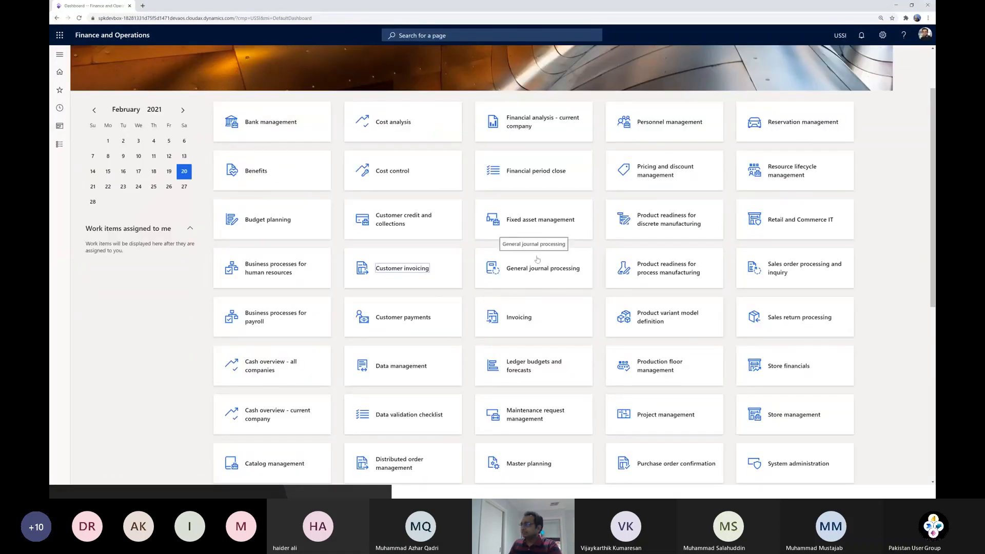
- Open the Fixed asset management workspace and start adding an app to its row of tabs through page personalization
{"action": "left_click", "coordinate": [537, 229]}
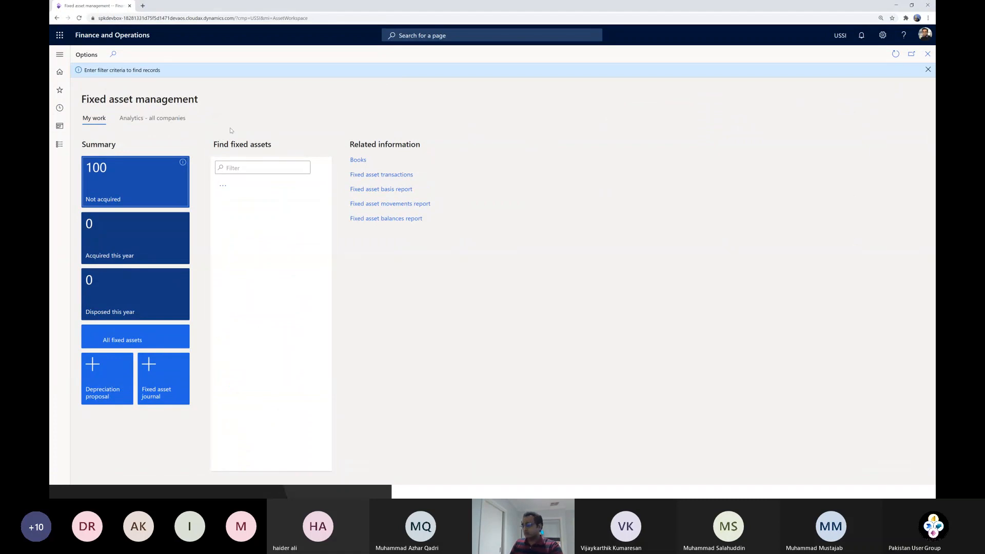
{"action": "right_click", "coordinate": [277, 135]}
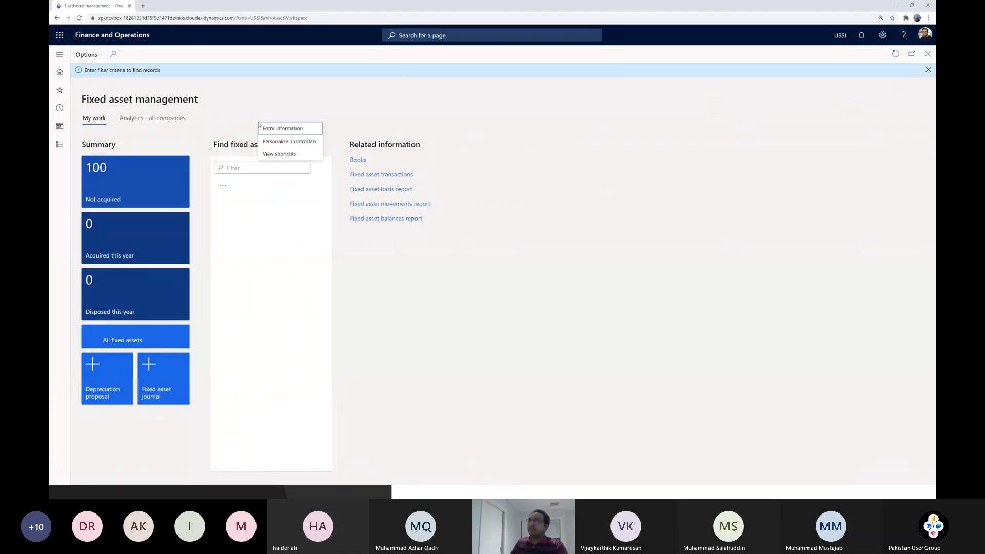
{"action": "left_click", "coordinate": [282, 140]}
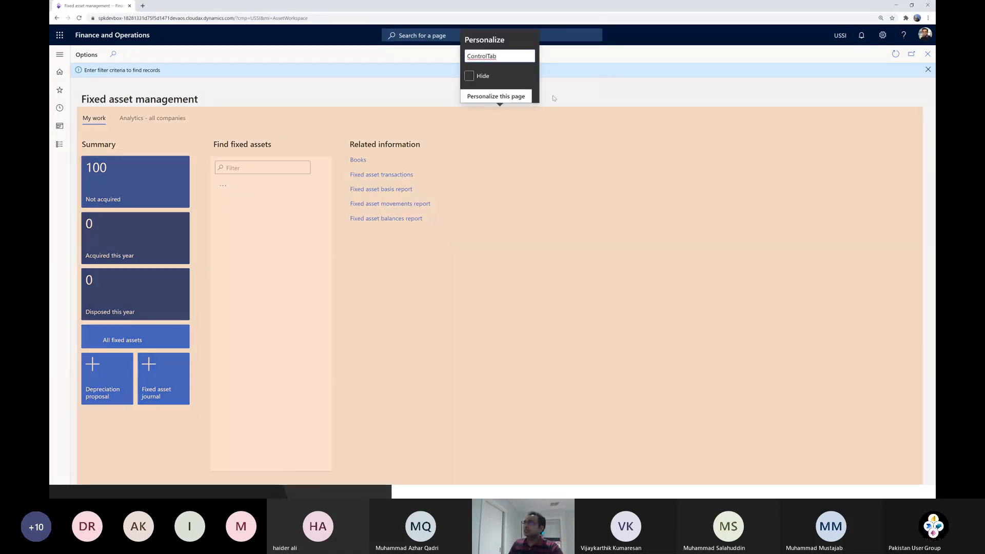
{"action": "left_click", "coordinate": [495, 96]}
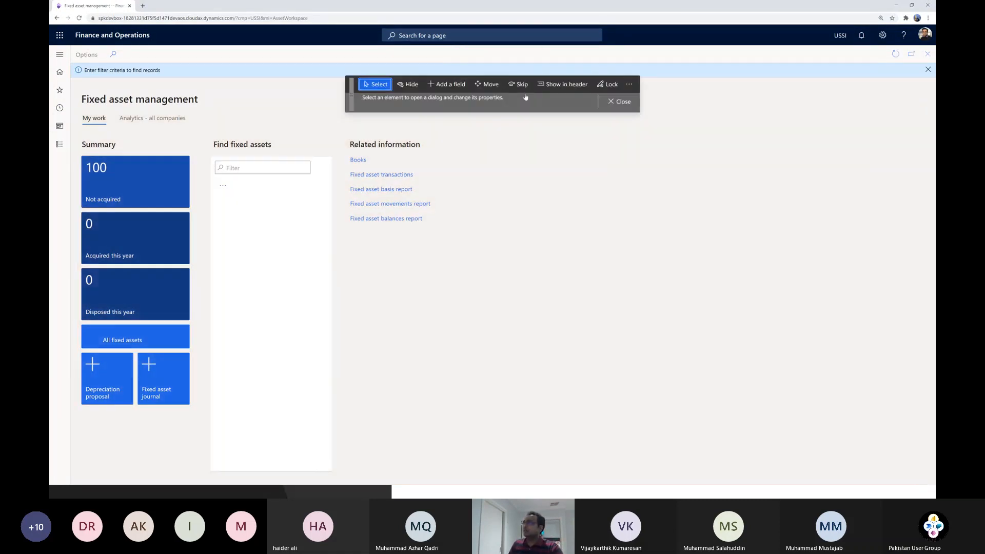
{"action": "left_click", "coordinate": [628, 87]}
{"action": "left_click", "coordinate": [634, 99]}
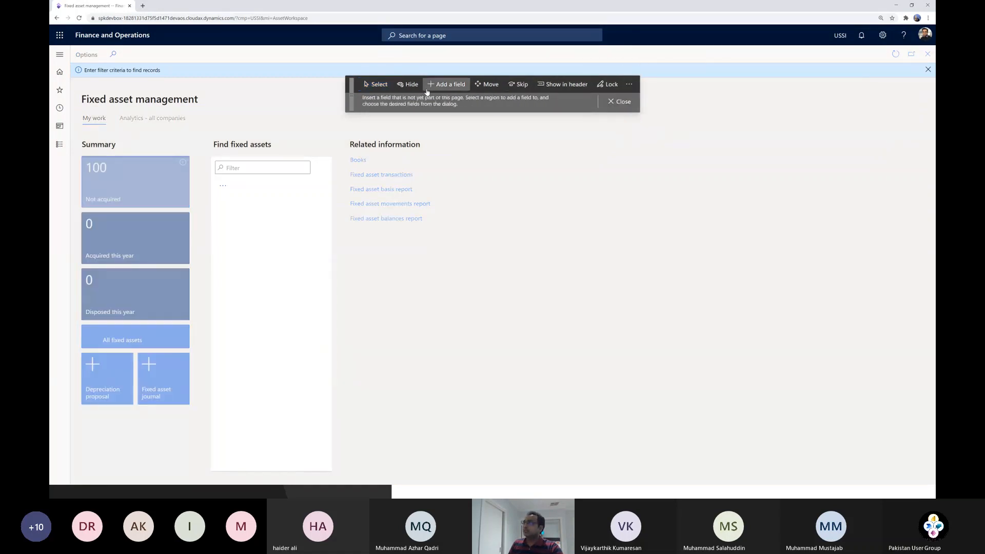
{"action": "left_click", "coordinate": [190, 122]}
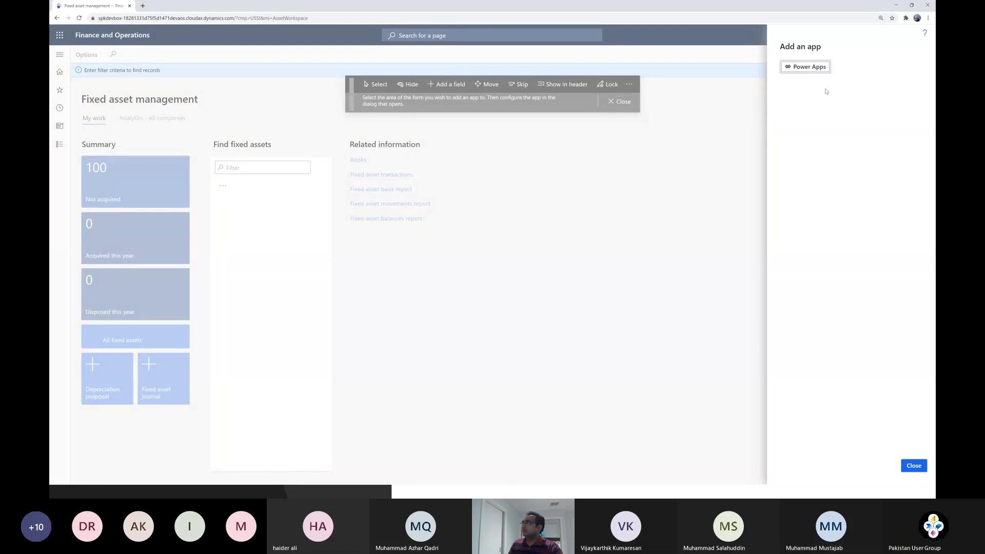
- Insert a Power Apps app named Customer group with the copied App ID as a workspace tab, and finish personalizing
{"action": "left_click", "coordinate": [805, 67]}
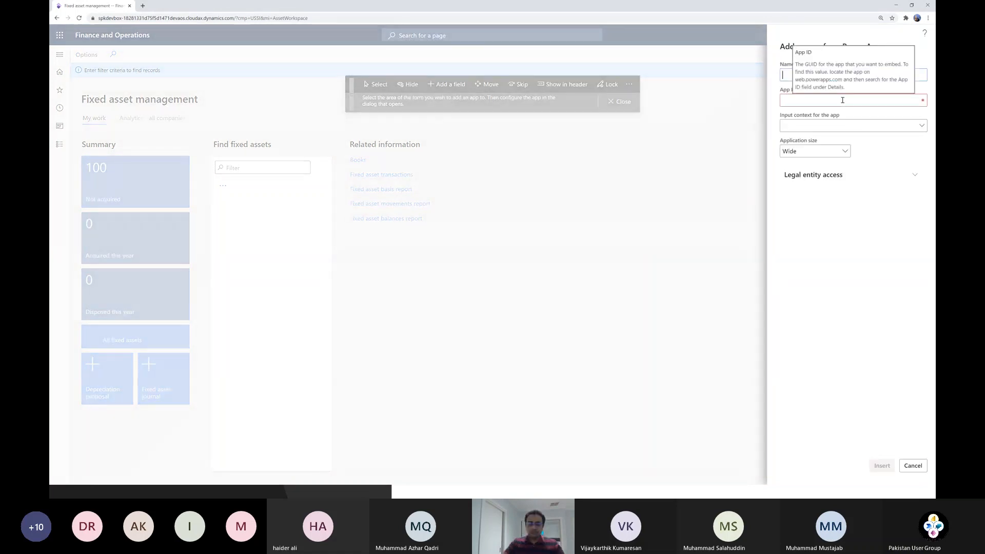
{"action": "type", "text": "Cus"}
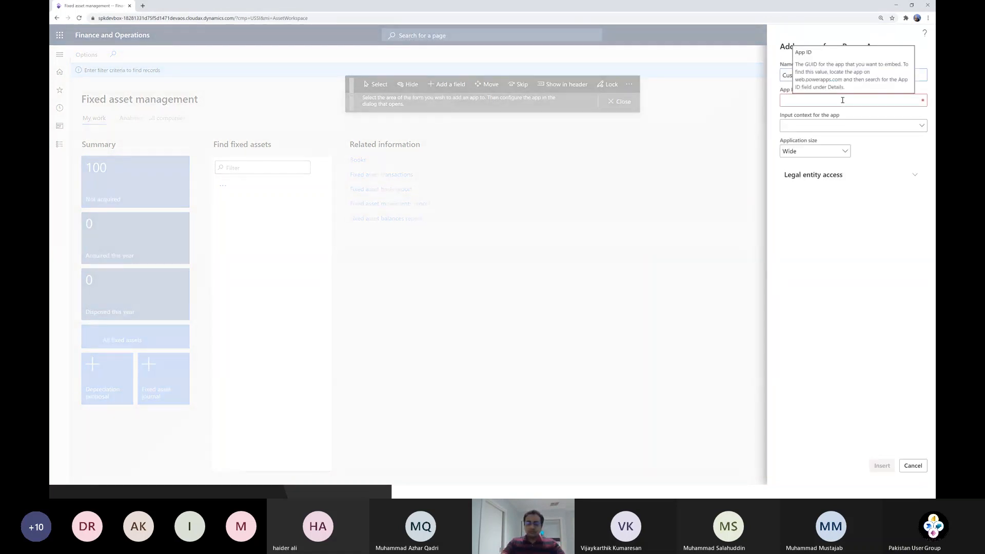
{"action": "left_click", "coordinate": [849, 100]}
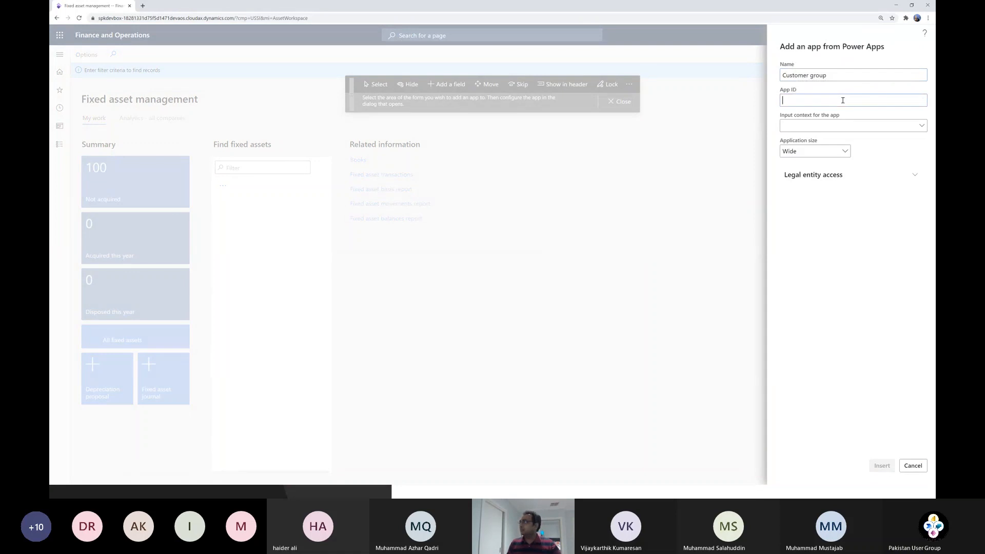
{"action": "type", "text": "237dd83a-6c68-405c-b219-b409da90123f"}
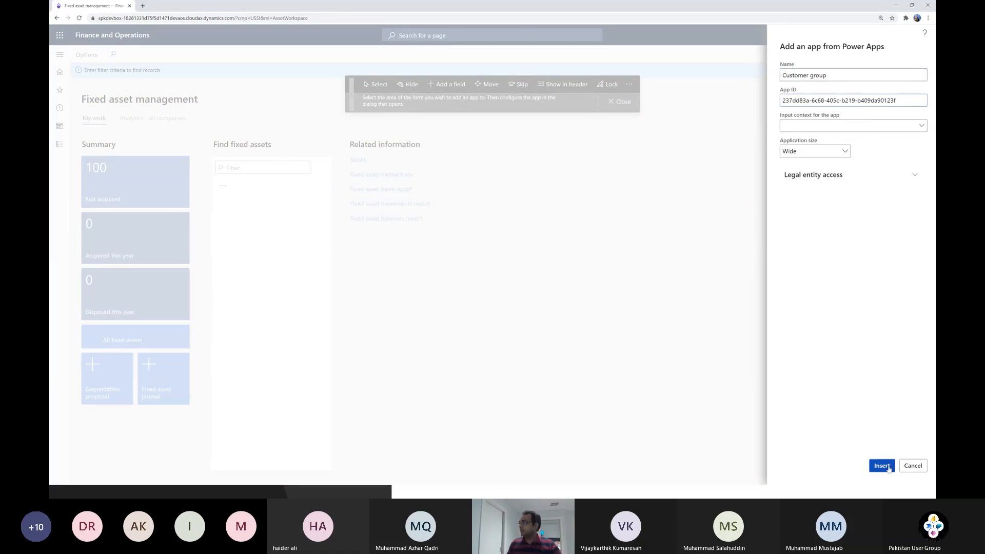
{"action": "left_click", "coordinate": [882, 466]}
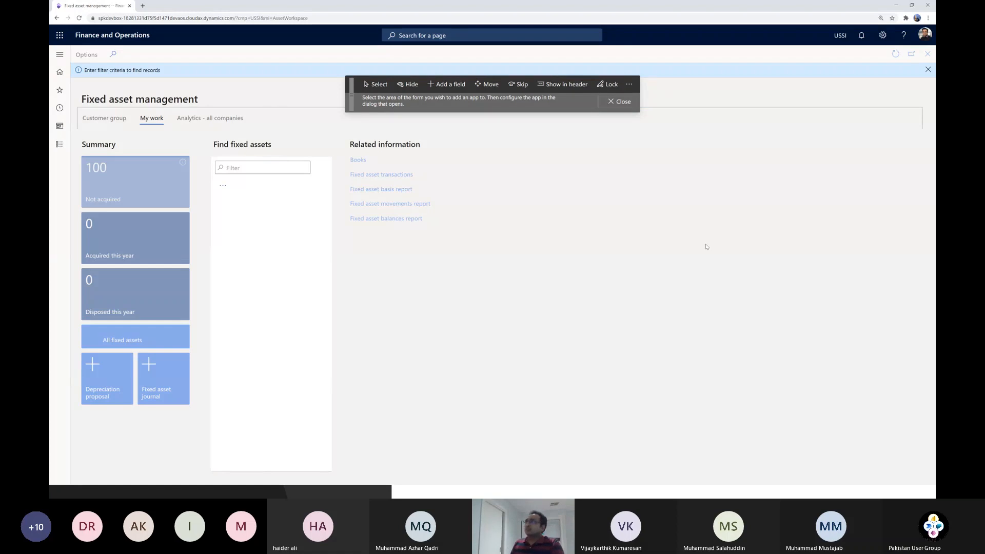
{"action": "left_click", "coordinate": [621, 101]}
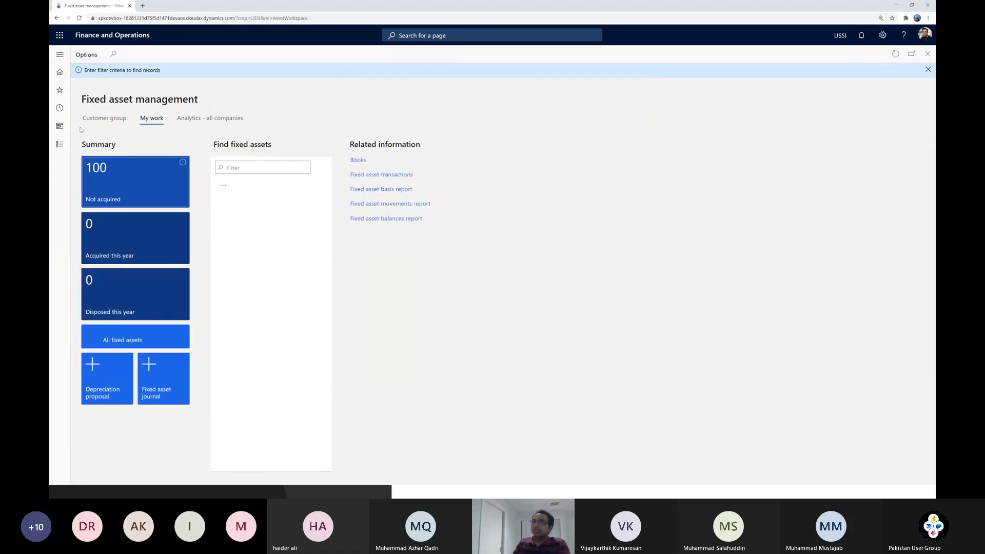
- View the embedded request form on the Customer group tab, alternating with the My work tab
{"action": "left_click", "coordinate": [92, 119]}
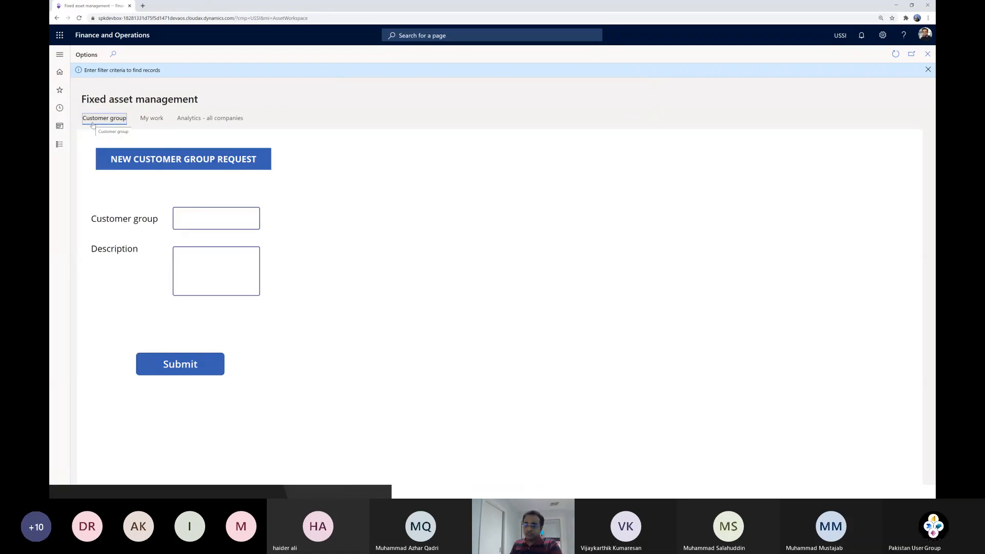
{"action": "left_click", "coordinate": [158, 119]}
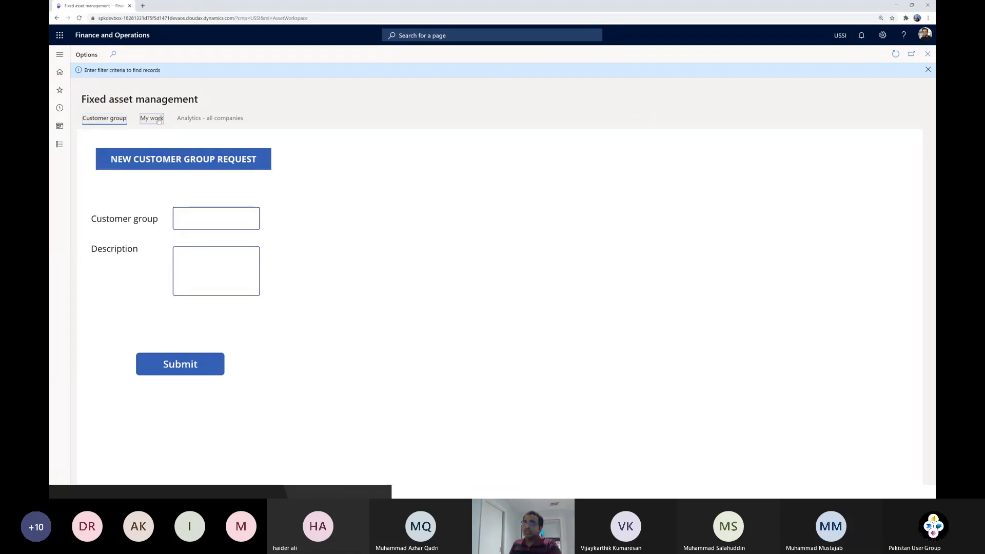
{"action": "left_click", "coordinate": [109, 121]}
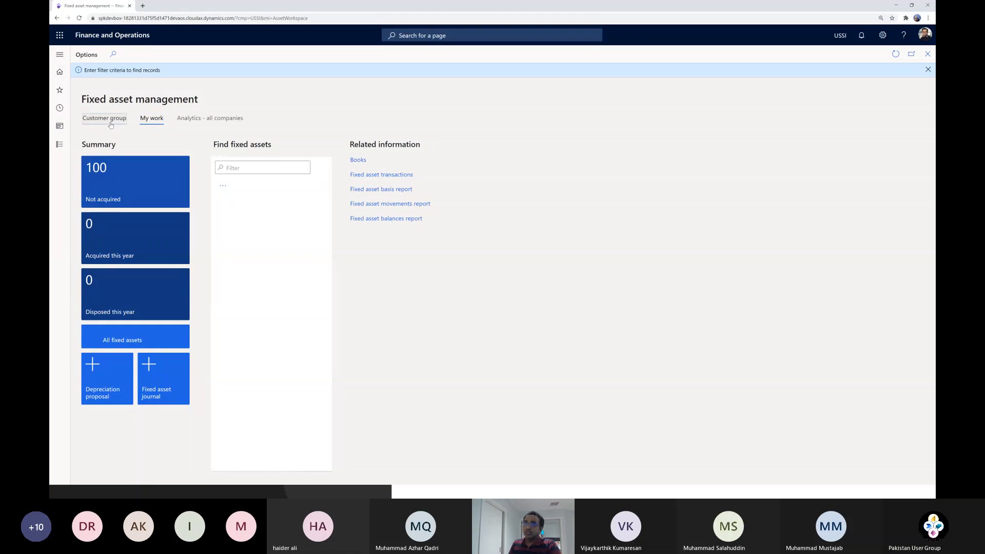
{"action": "left_click", "coordinate": [152, 120]}
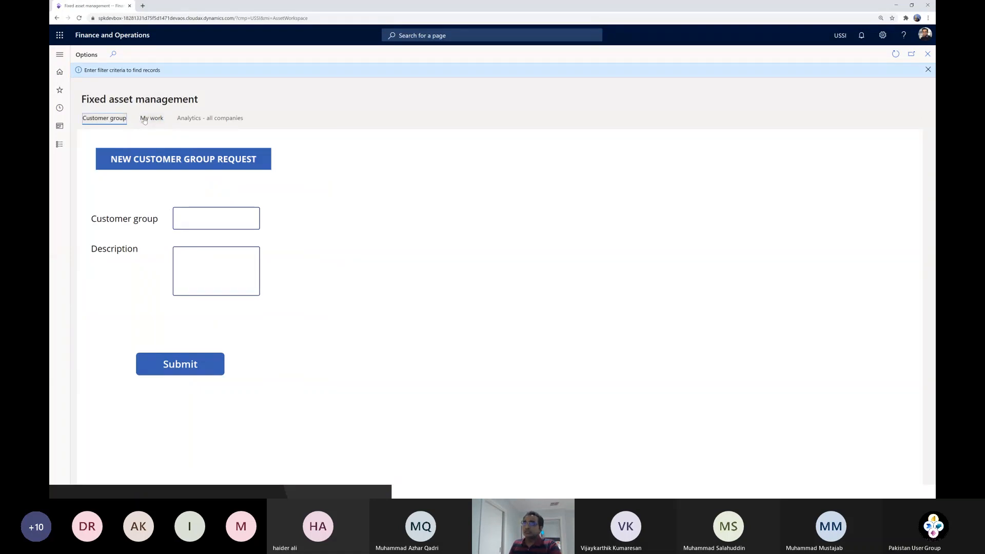
- Open the All customers list under Accounts receivable and show the record of Active Transport Inc
{"action": "left_click", "coordinate": [60, 55]}
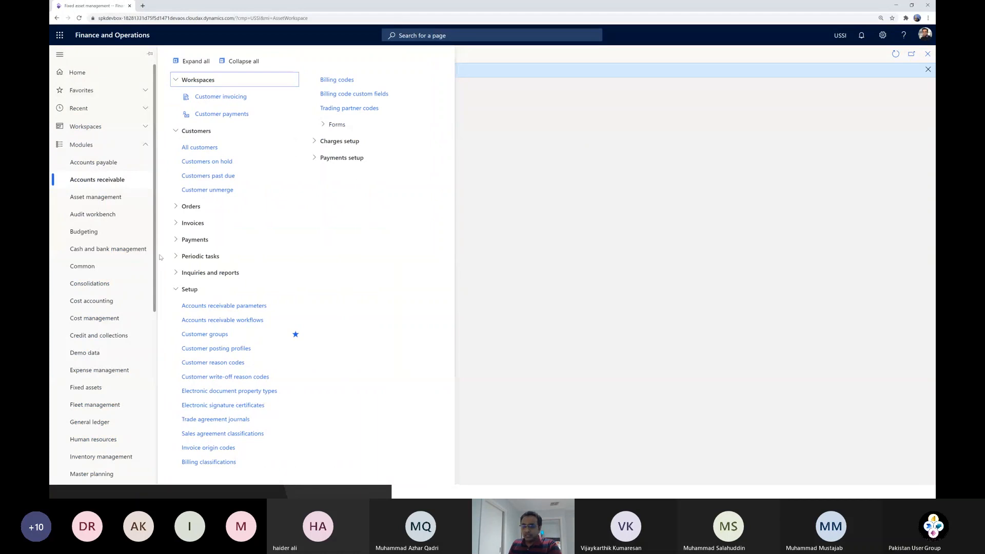
{"action": "left_click", "coordinate": [206, 148]}
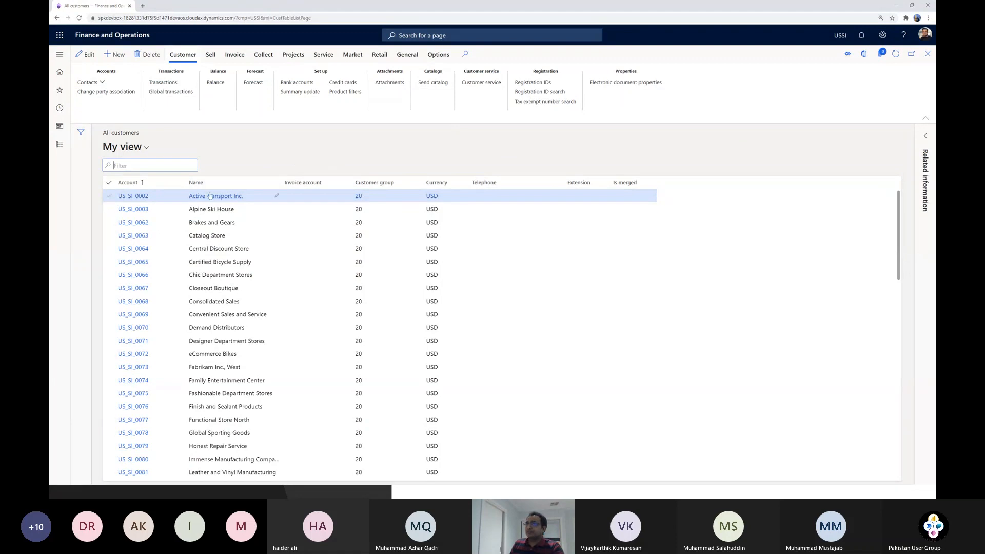
{"action": "left_click", "coordinate": [144, 197]}
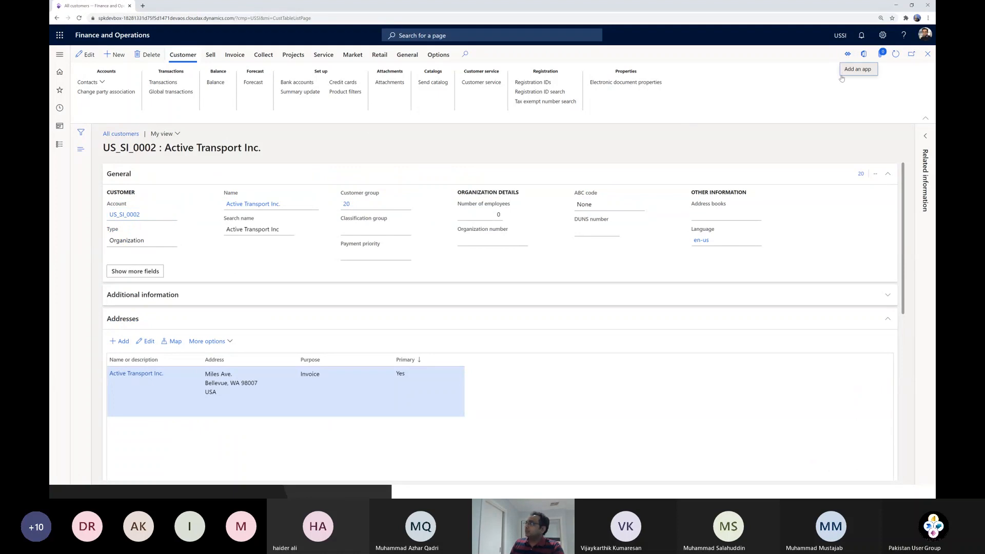
- Start adding a Power Apps app to the customer page, with the name CG and the copied App ID
{"action": "left_click", "coordinate": [855, 69]}
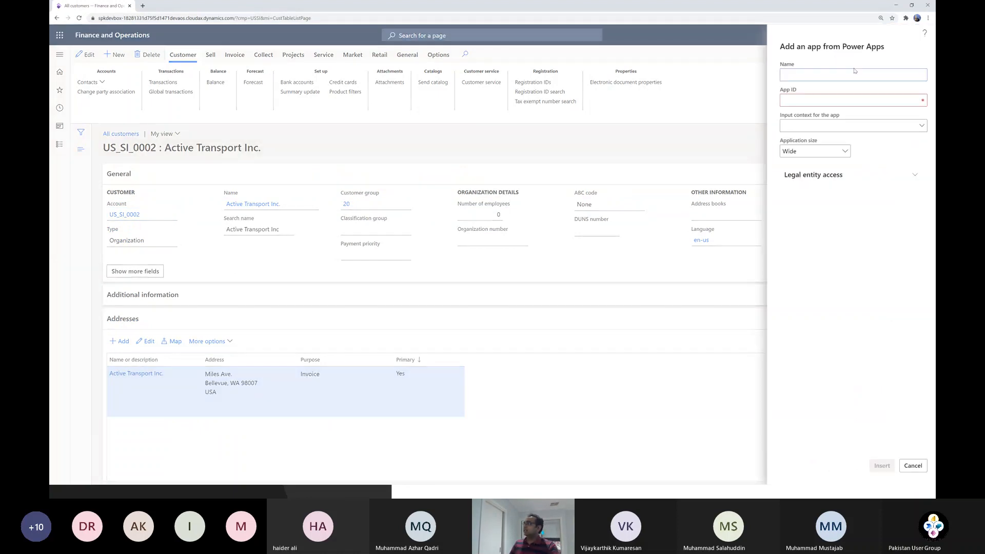
{"action": "type", "text": "CG"}
{"action": "key", "text": "Tab"}
{"action": "type", "text": "237dd83a-6c68-405c-b219-b409da90123f"}
{"action": "key", "text": "Tab"}
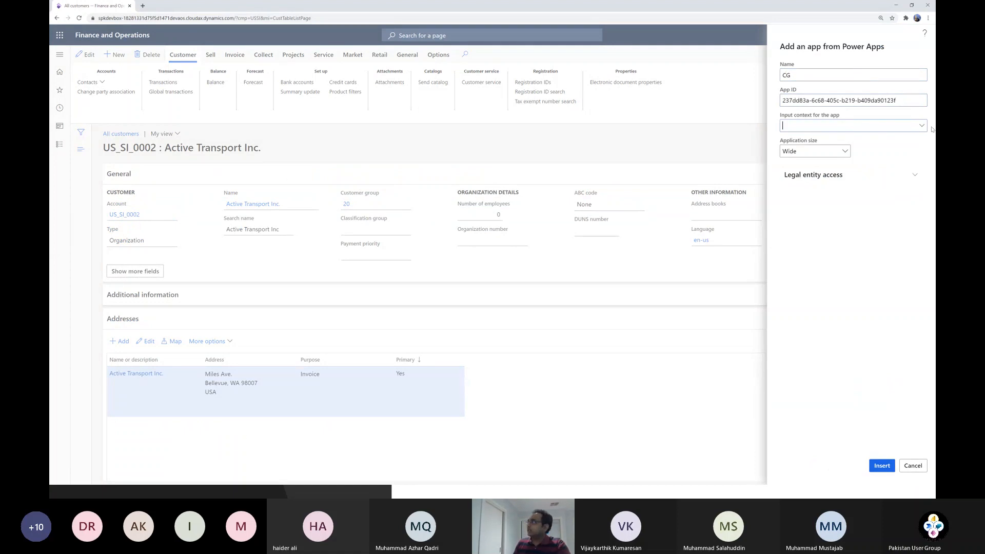
- Browse the input context fields for the app, leave the context empty and the size Wide, and insert the app
{"action": "left_click", "coordinate": [922, 126]}
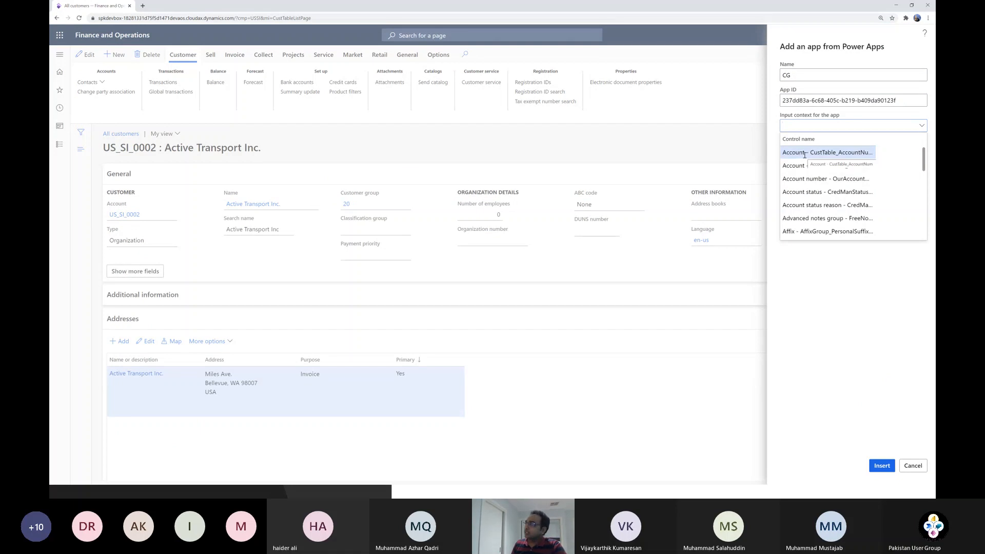
{"action": "scroll", "coordinate": [814, 181], "scroll_direction": "down", "scroll_amount": 5}
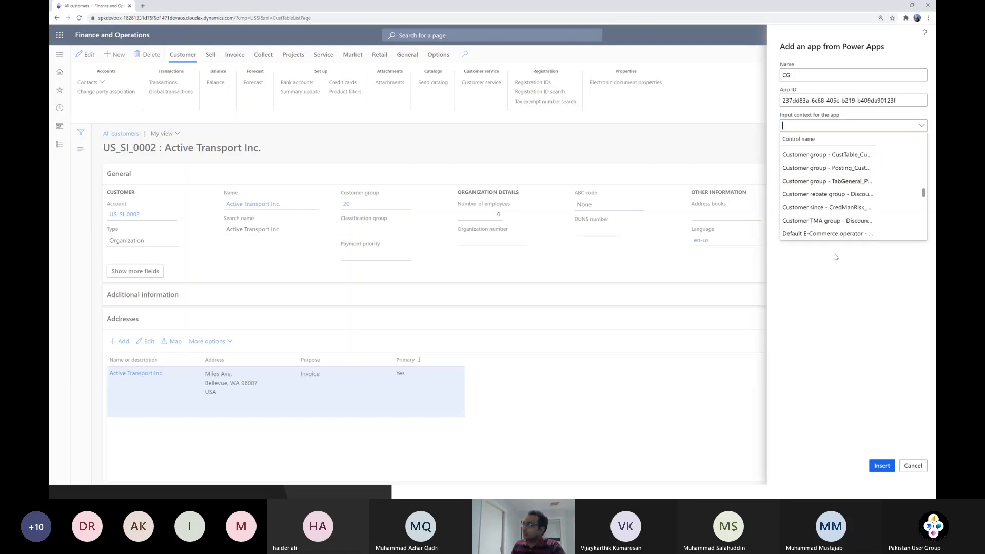
{"action": "left_click", "coordinate": [831, 282]}
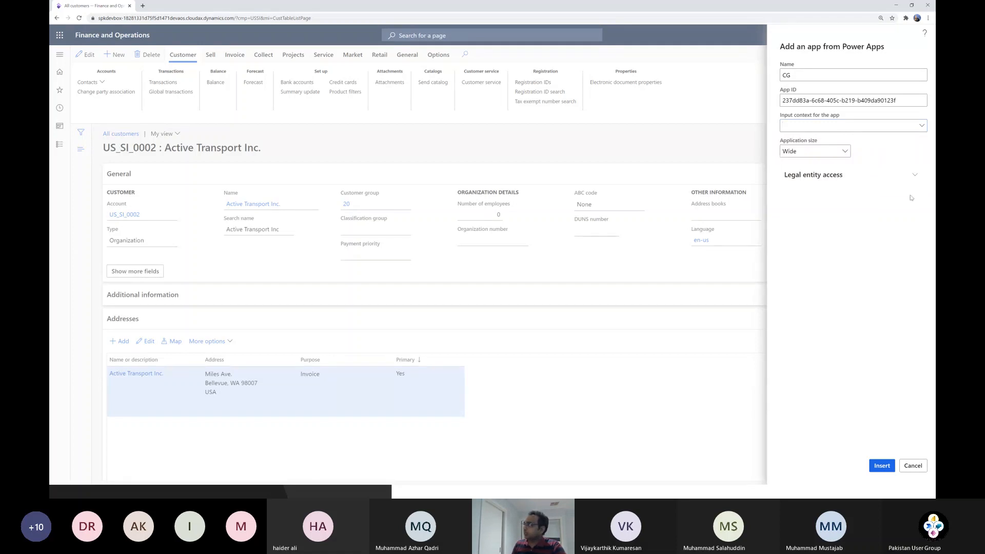
{"action": "left_click", "coordinate": [907, 183]}
{"action": "left_click", "coordinate": [907, 183]}
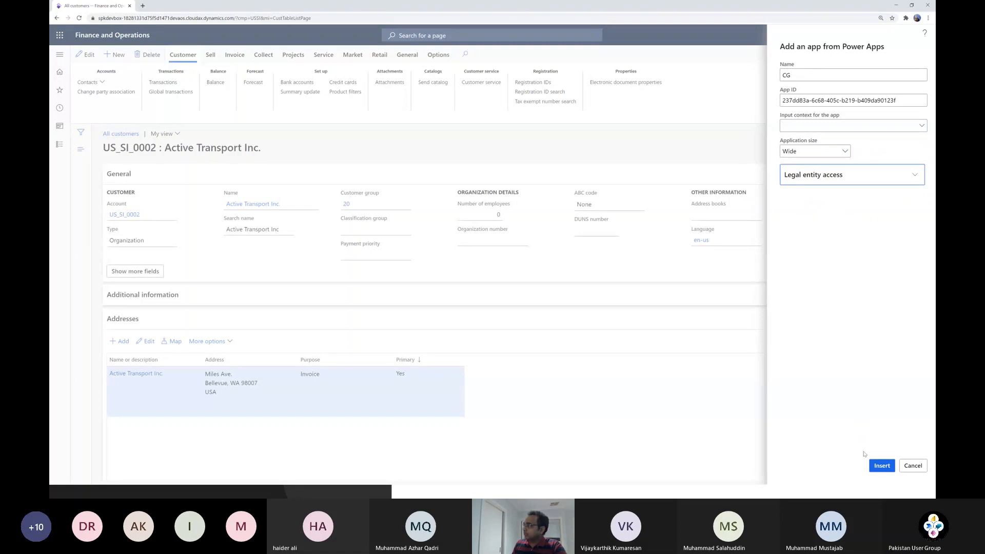
{"action": "left_click", "coordinate": [882, 466]}
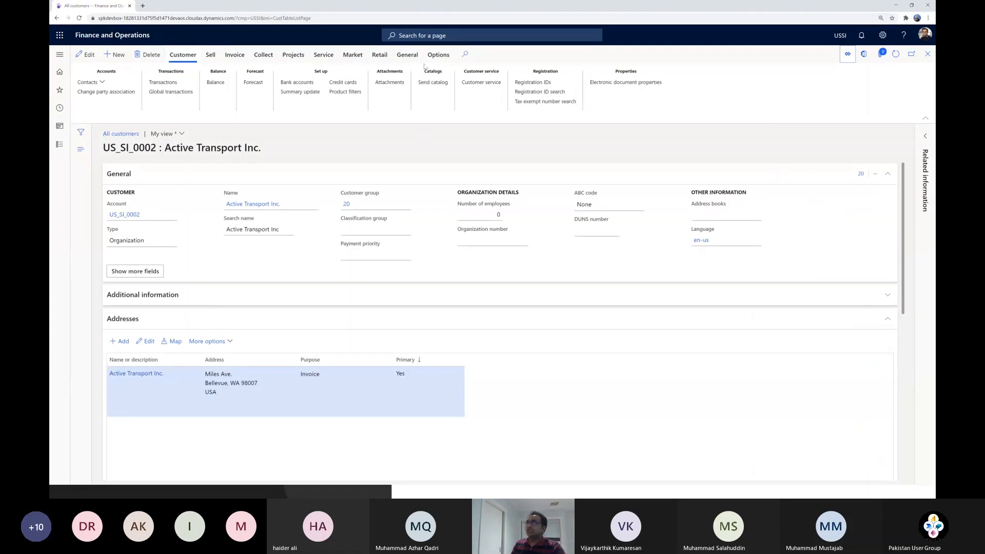
- Open the CG app from the customer page's Power Apps list, view the request form, and close it
{"action": "left_click", "coordinate": [844, 60]}
{"action": "left_click", "coordinate": [848, 89]}
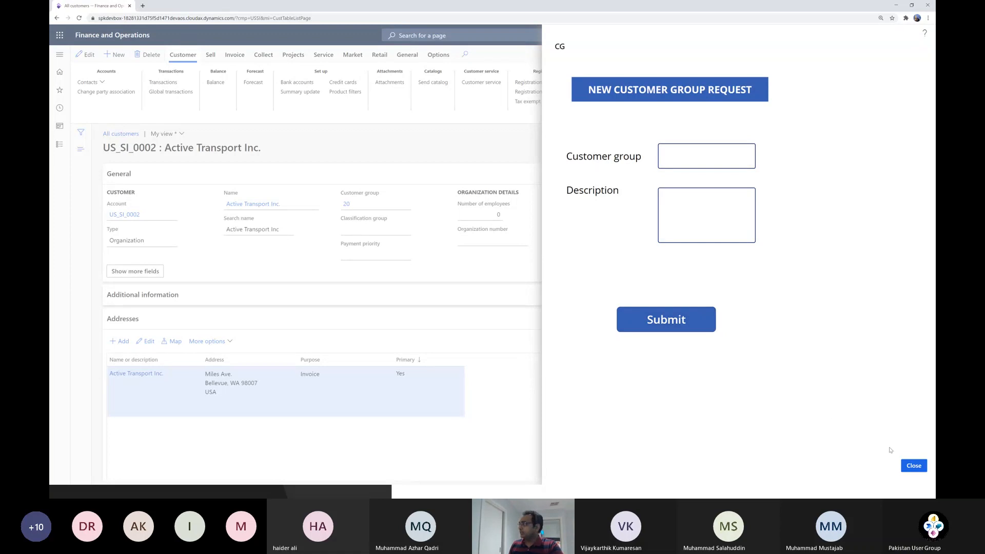
{"action": "left_click", "coordinate": [914, 465]}
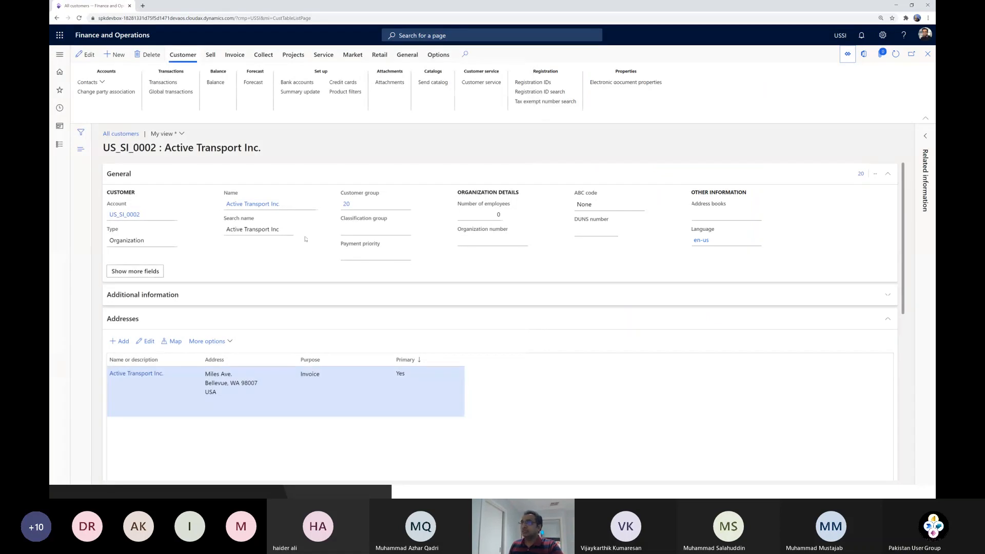
- Collapse the Addresses section and start adding an app to the customer record's group of sections through page personalization
{"action": "scroll", "coordinate": [283, 223], "scroll_direction": "down", "scroll_amount": 2}
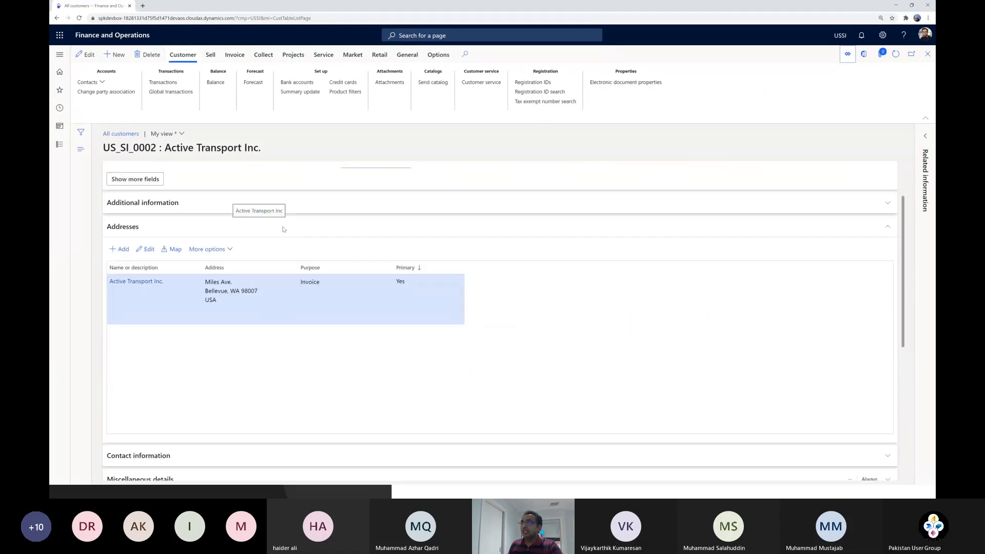
{"action": "left_click", "coordinate": [888, 218]}
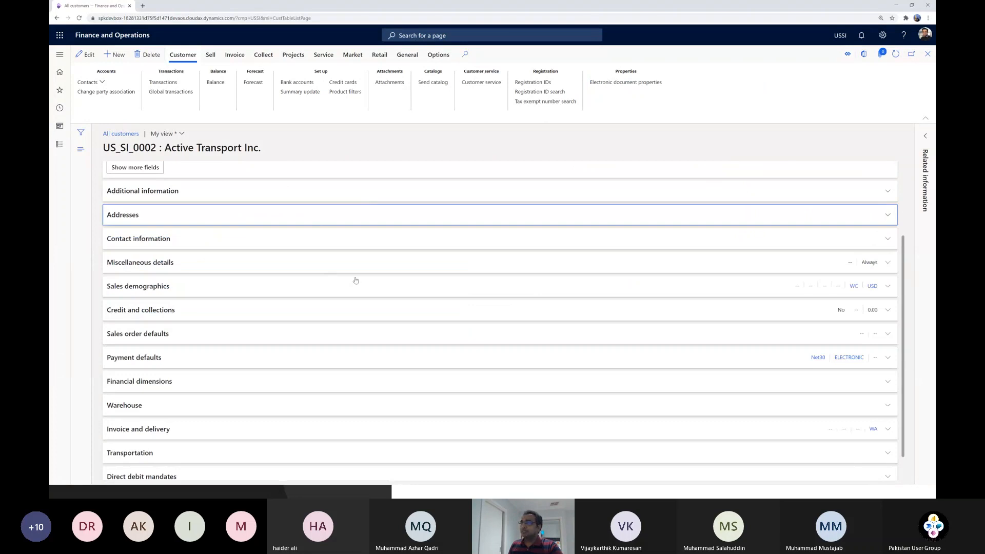
{"action": "scroll", "coordinate": [545, 224], "scroll_direction": "up", "scroll_amount": 2}
{"action": "right_click", "coordinate": [506, 139]}
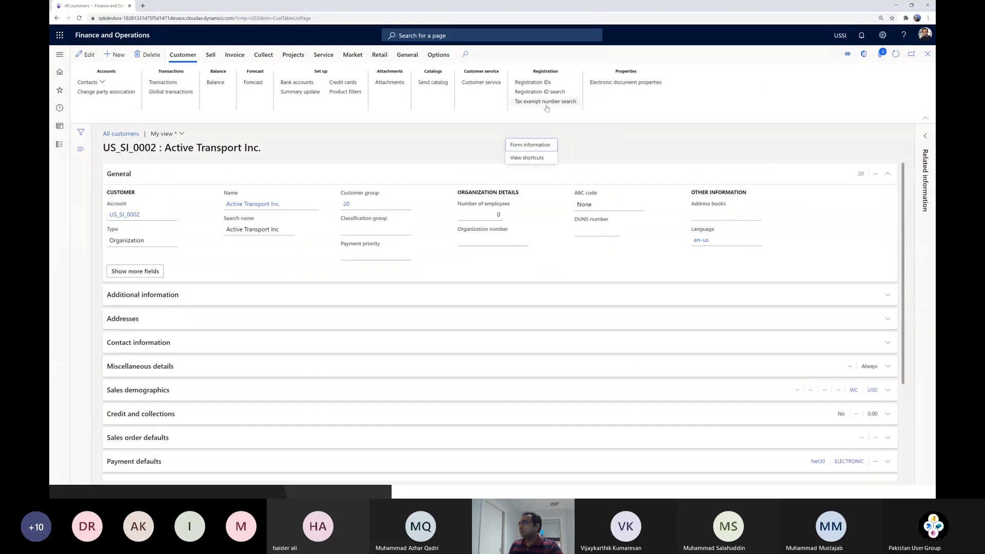
{"action": "right_click", "coordinate": [615, 149]}
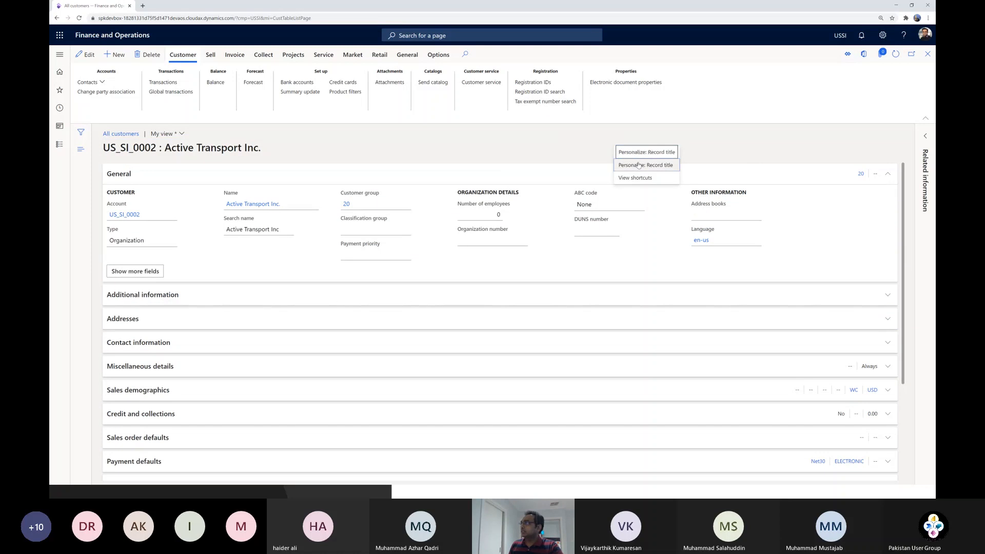
{"action": "left_click", "coordinate": [629, 151]}
{"action": "left_click", "coordinate": [528, 224]}
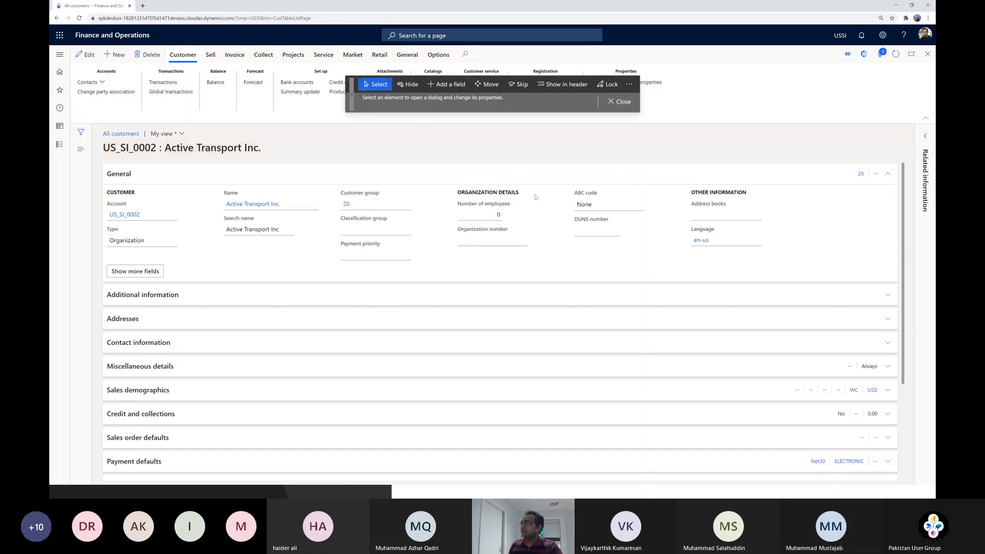
{"action": "left_click", "coordinate": [629, 84]}
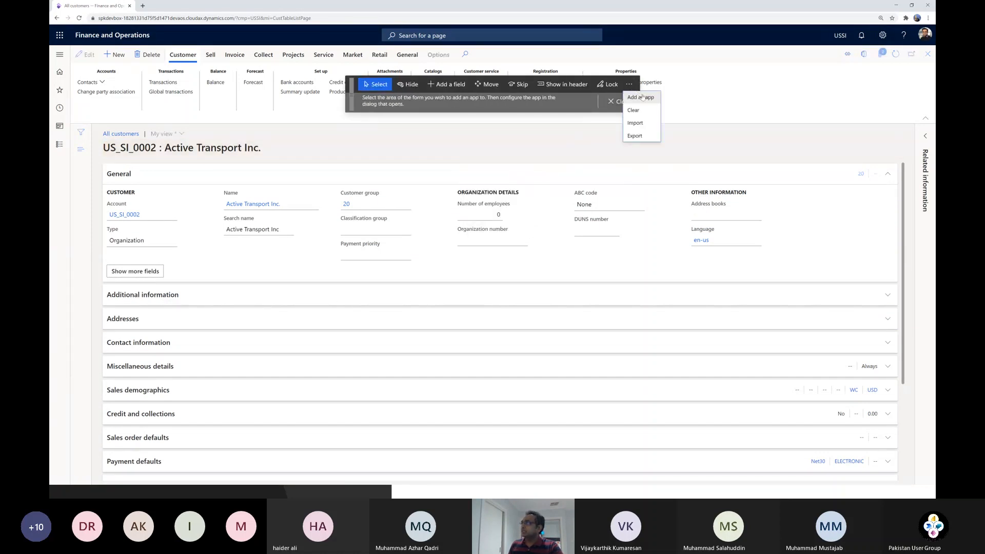
{"action": "left_click", "coordinate": [643, 98]}
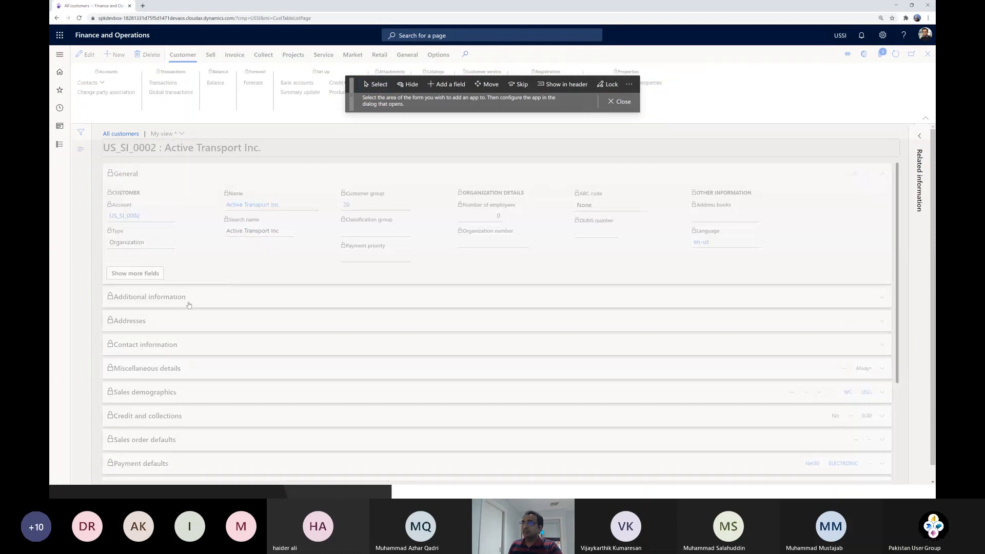
{"action": "left_click", "coordinate": [188, 302]}
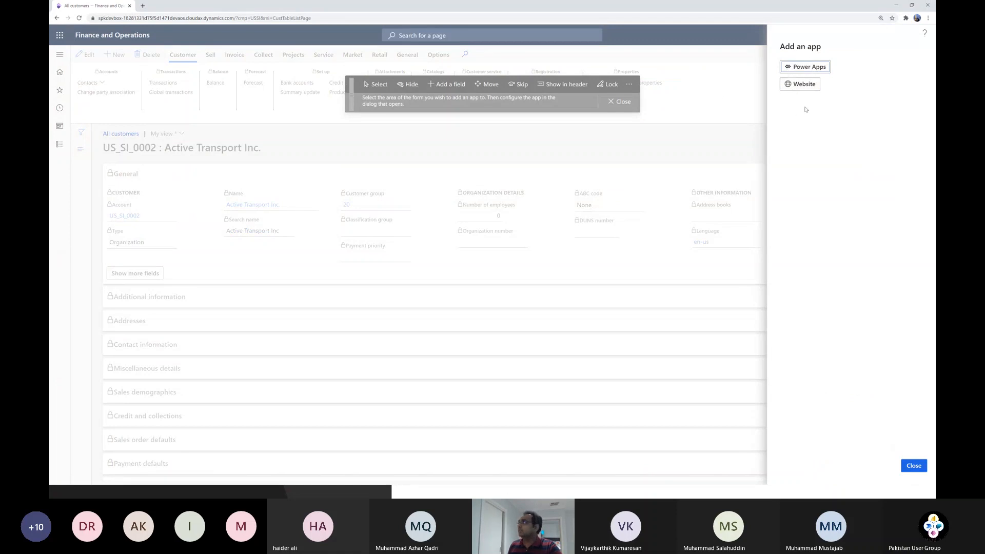
- Insert a Power Apps app named CG with the copied App ID as a section of the customer record, and finish personalizing
{"action": "left_click", "coordinate": [804, 70]}
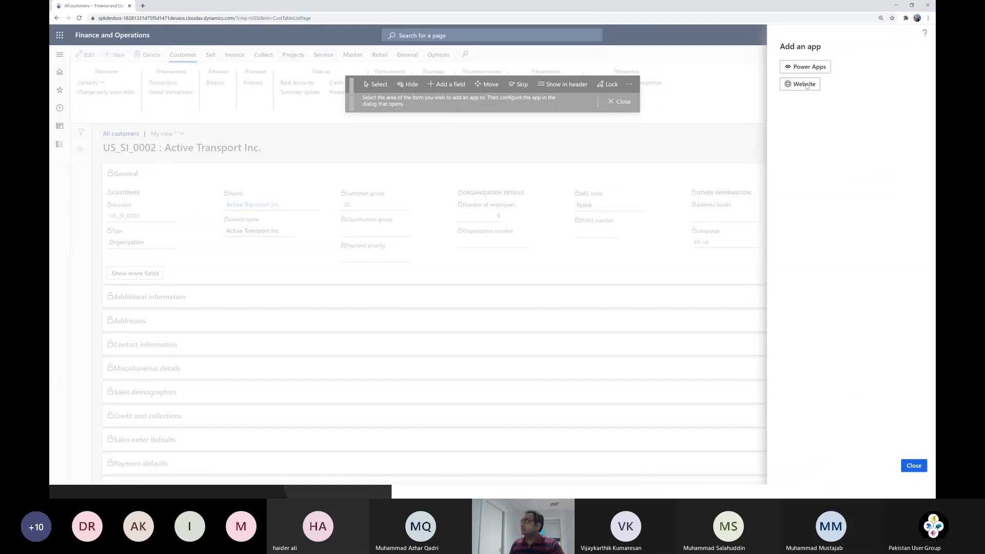
{"action": "type", "text": "CG"}
{"action": "key", "text": "Tab"}
{"action": "type", "text": "237dd83a-6c68-405c-b219-b409da90123f"}
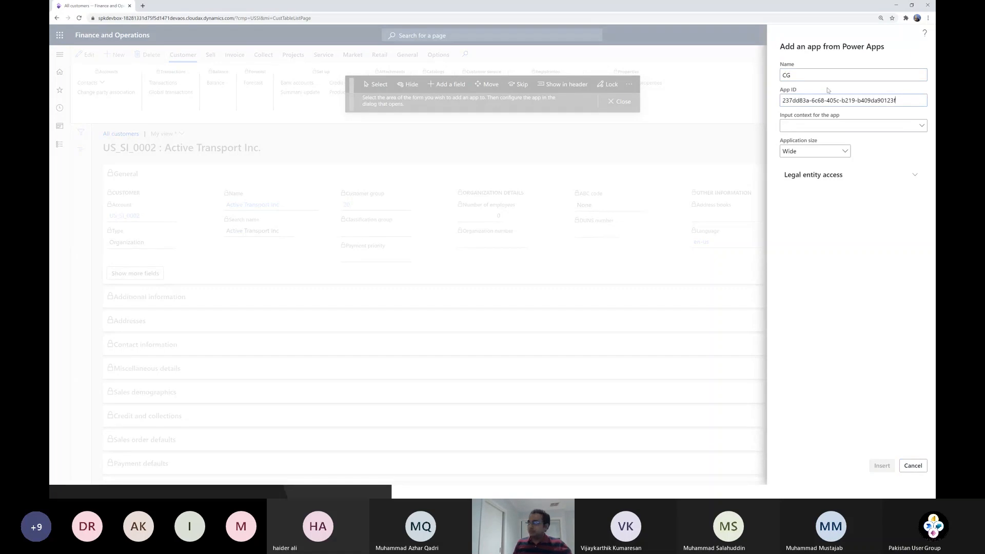
{"action": "left_click", "coordinate": [882, 465]}
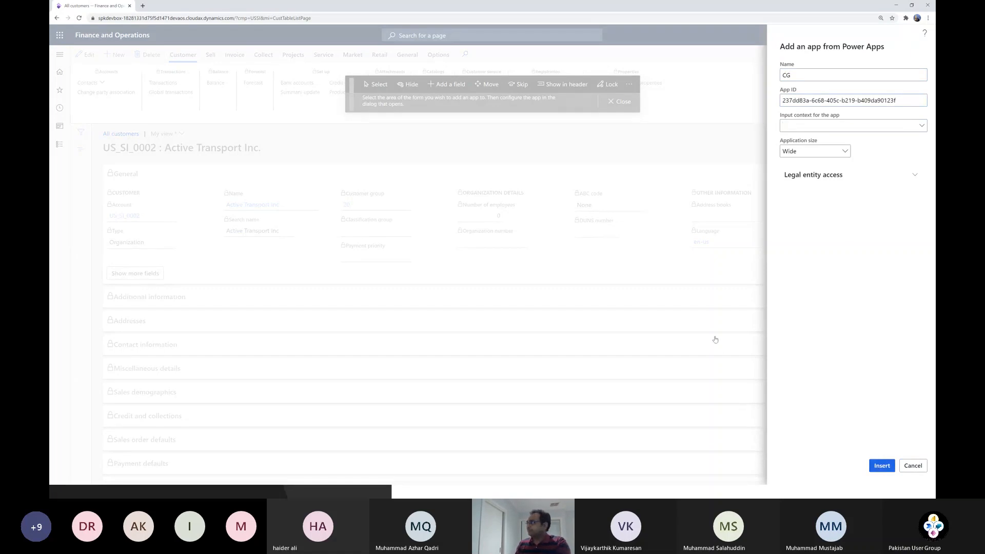
{"action": "left_click", "coordinate": [619, 101]}
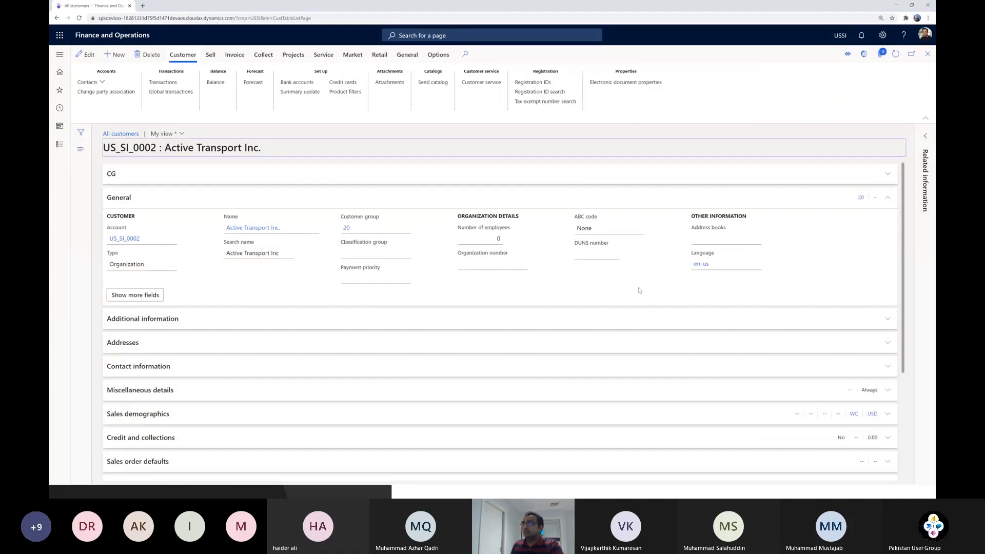
- Examine the embedded request form in the CG section, collapsing the General section to view it among the other sections
{"action": "left_click", "coordinate": [887, 174]}
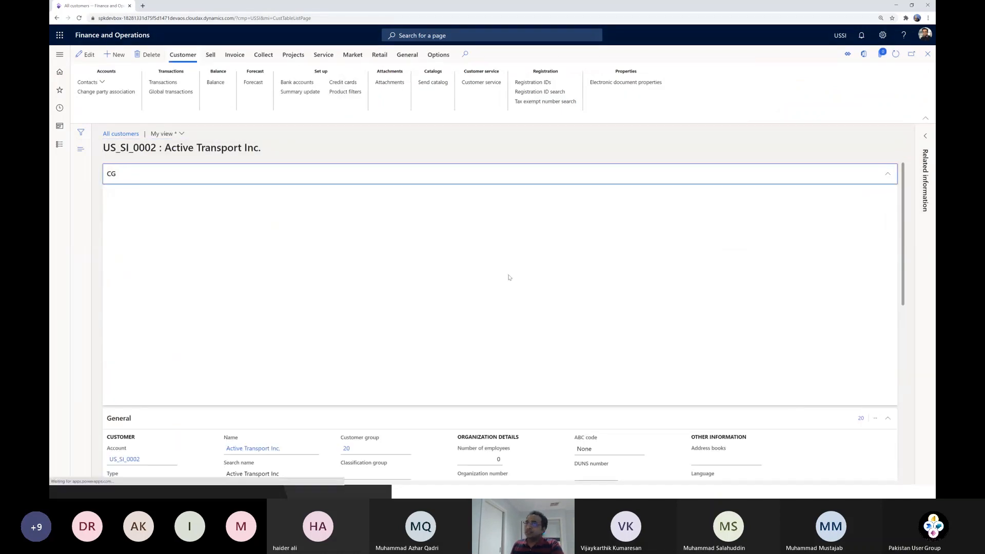
{"action": "scroll", "coordinate": [577, 320], "scroll_direction": "down", "scroll_amount": 7}
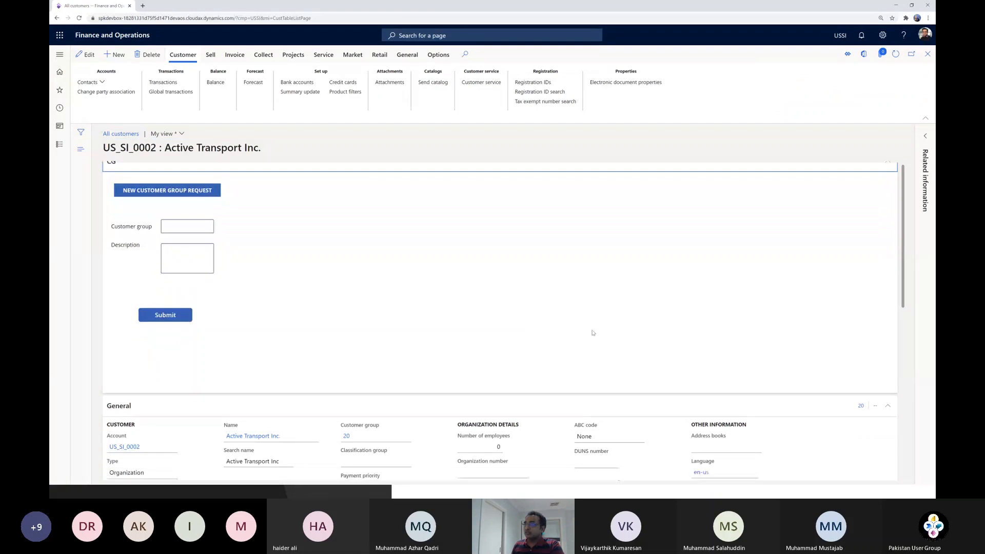
{"action": "scroll", "coordinate": [657, 356], "scroll_direction": "up", "scroll_amount": 3}
{"action": "scroll", "coordinate": [657, 357], "scroll_direction": "up", "scroll_amount": 4}
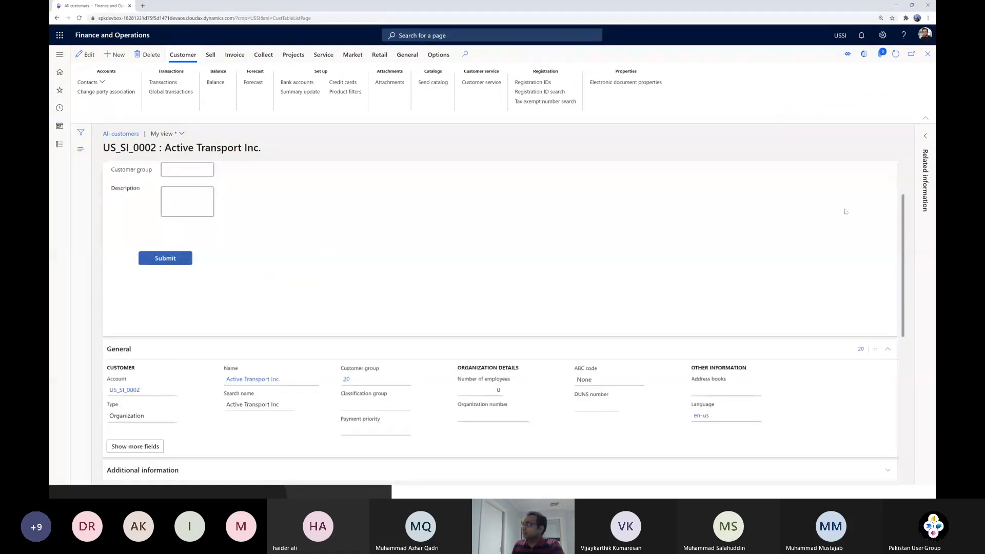
{"action": "left_click", "coordinate": [890, 176]}
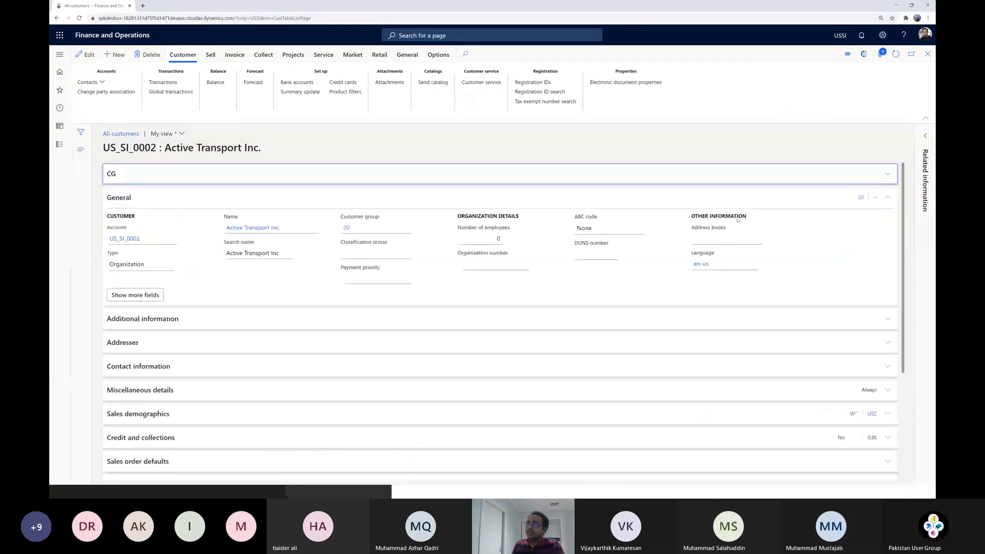
{"action": "left_click", "coordinate": [888, 198]}
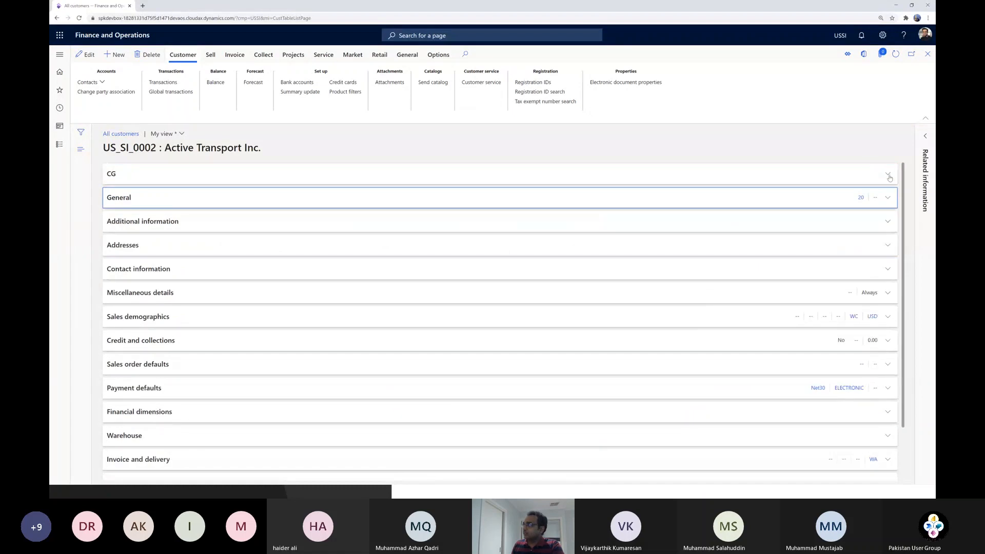
{"action": "left_click", "coordinate": [888, 174]}
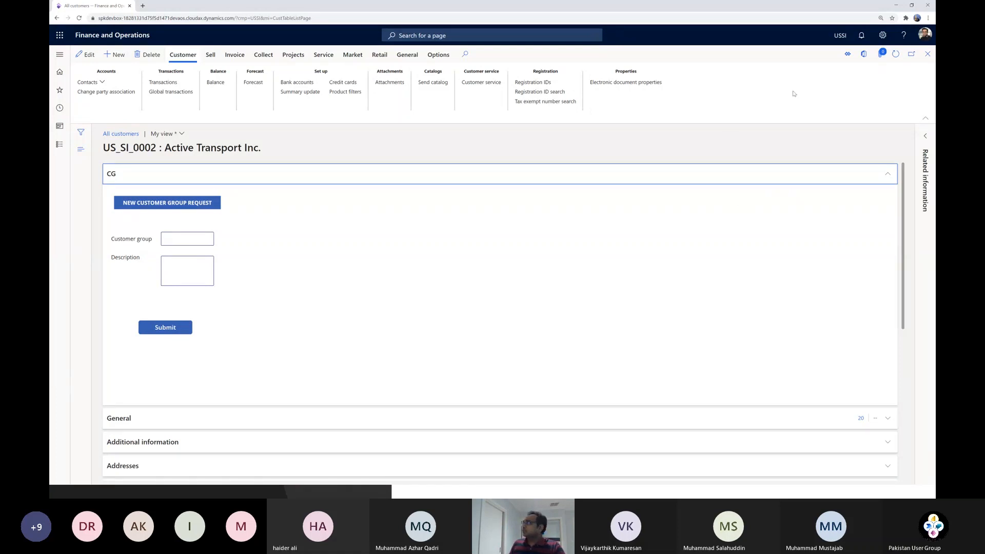
- Return to the Finance and Operations home dashboard, and switch to the dashboard in the remote desktop session
{"action": "left_click", "coordinate": [119, 36]}
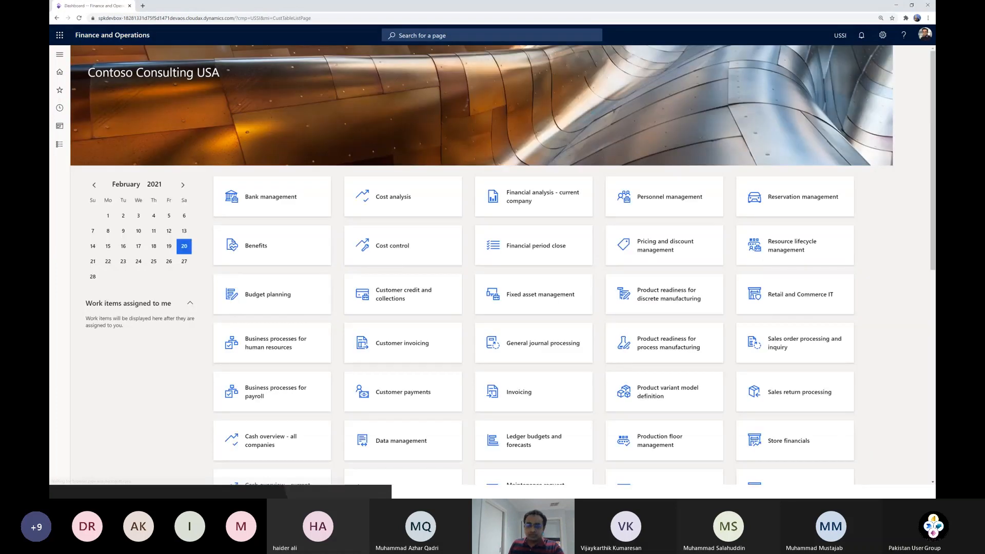
{"action": "key", "text": "alt+Tab"}
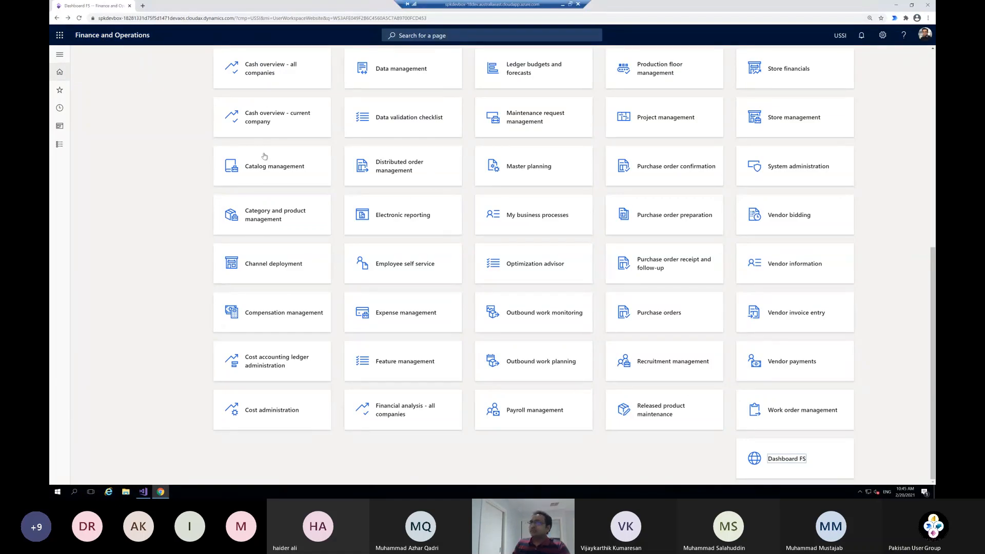
- Try to add a website page named dsf to the dashboard's tile area through personalization
{"action": "right_click", "coordinate": [598, 423]}
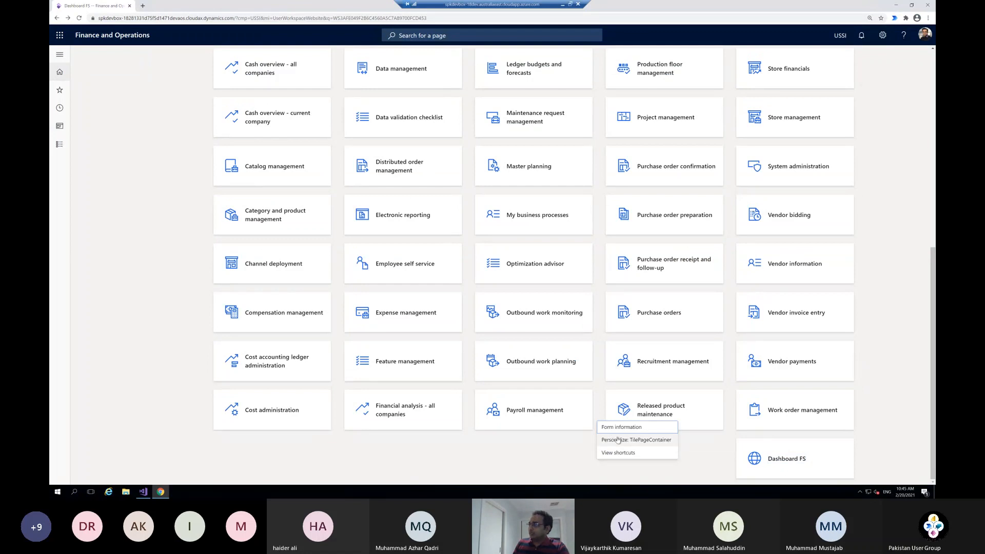
{"action": "left_click", "coordinate": [621, 426]}
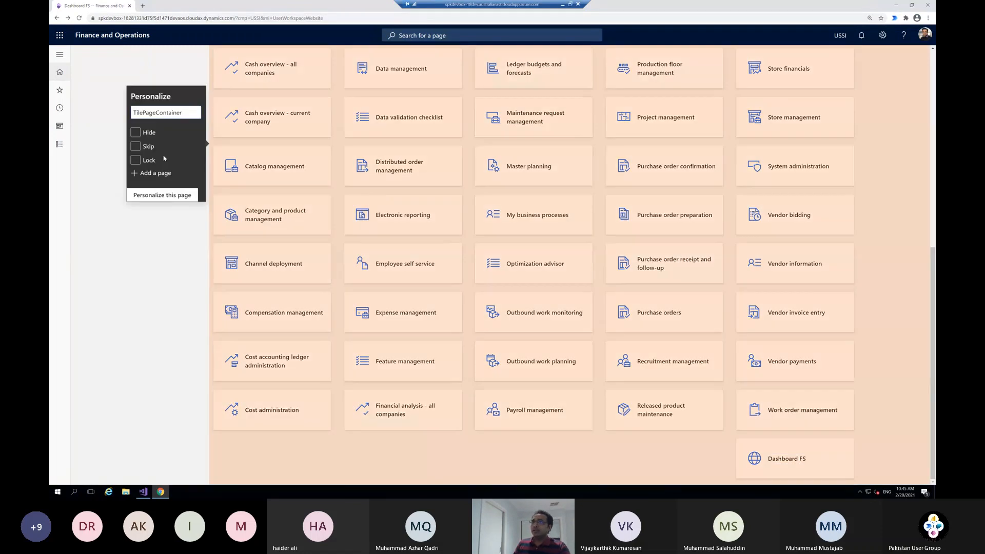
{"action": "left_click", "coordinate": [158, 172]}
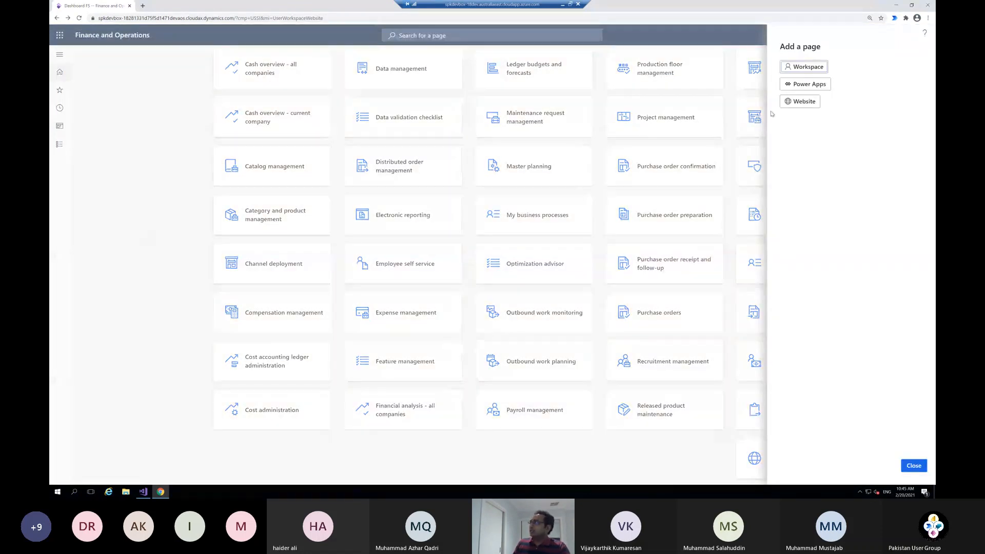
{"action": "left_click", "coordinate": [792, 101]}
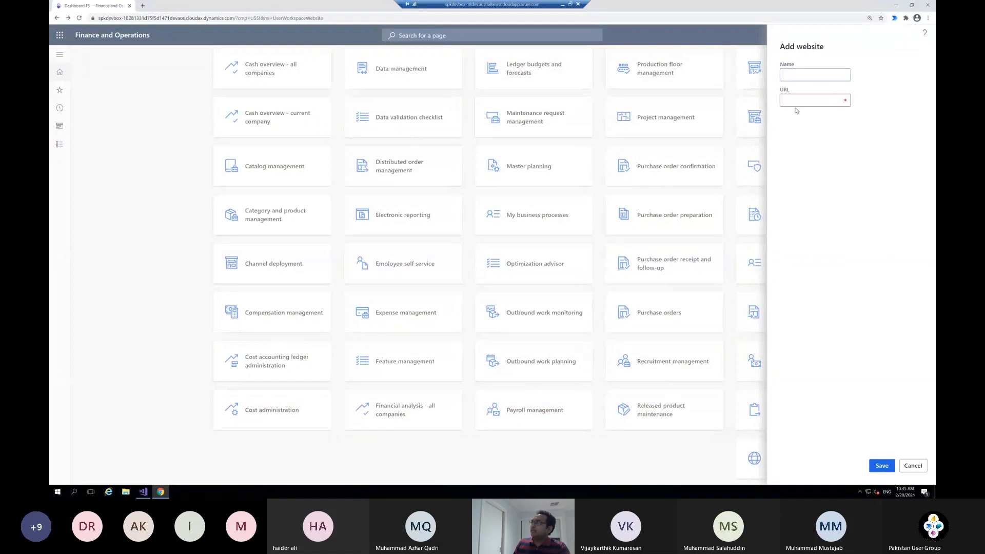
{"action": "type", "text": "dsf"}
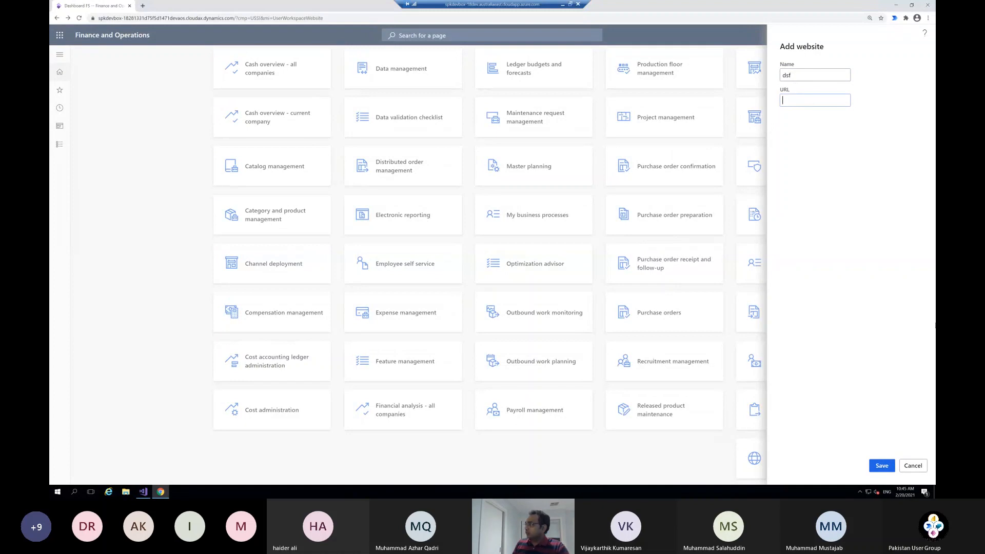
{"action": "left_click", "coordinate": [916, 465]}
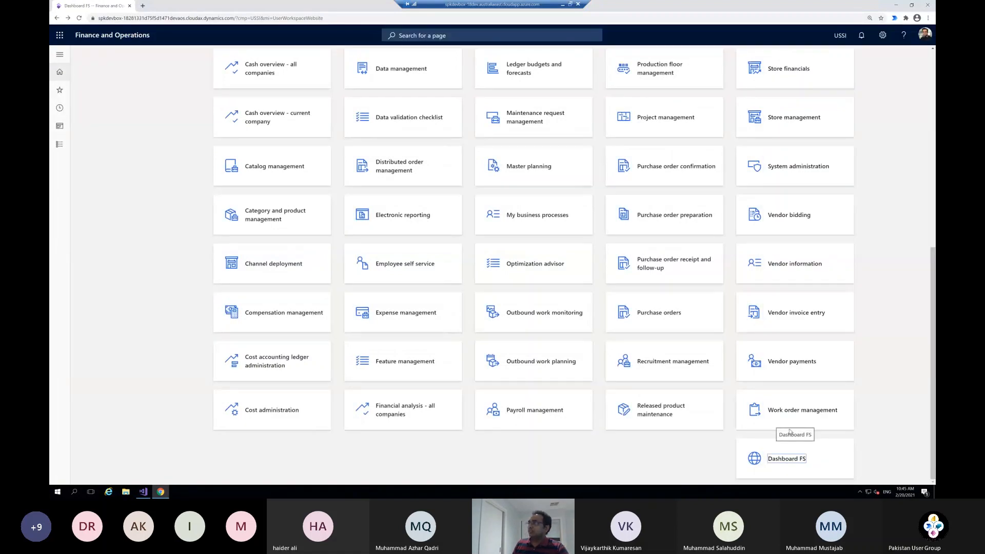
- Open the embedded Dashboard FS page, view the Err 2 log record from its active D365_FuseLogTables list, and leave the page
{"action": "left_click", "coordinate": [790, 432]}
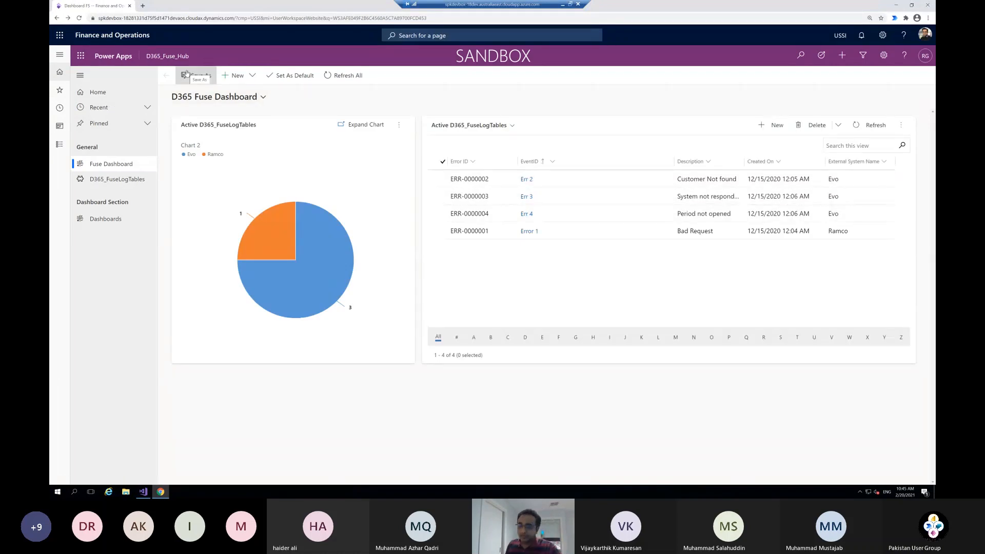
{"action": "left_click", "coordinate": [527, 179]}
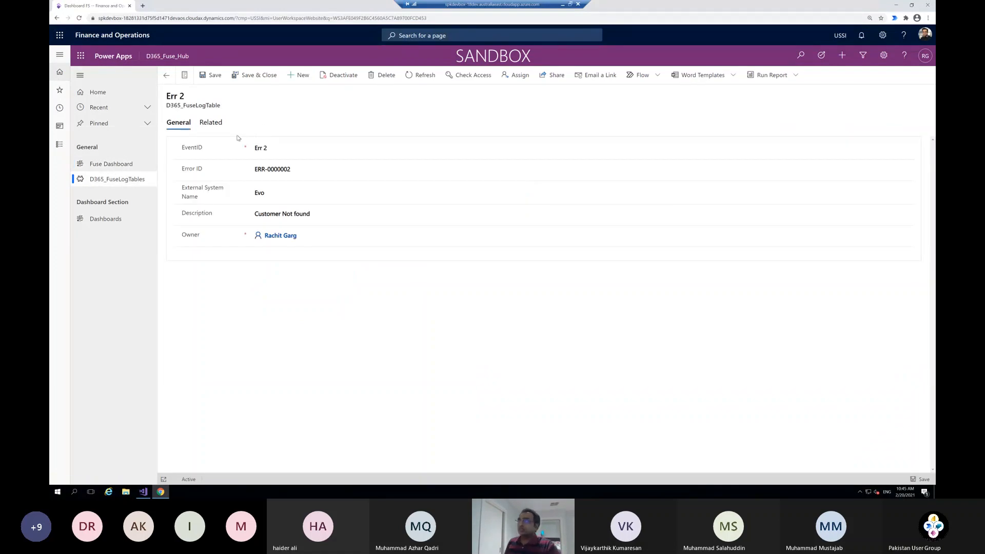
{"action": "left_click", "coordinate": [85, 37]}
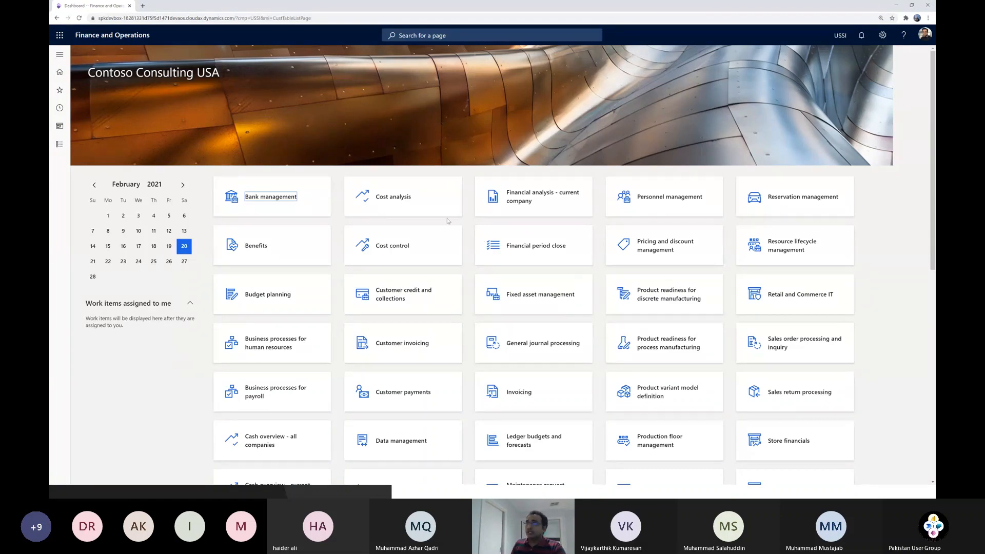
- Open the Active Transport Inc. record from all customers in Accounts receivable, examine its Additional information section, and collapse it again
{"action": "left_click", "coordinate": [60, 54]}
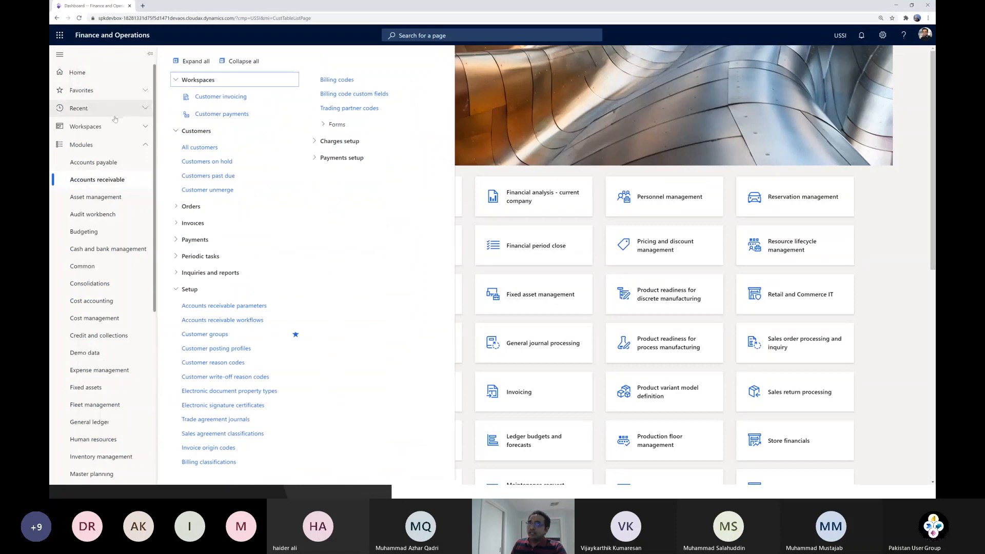
{"action": "left_click", "coordinate": [206, 155]}
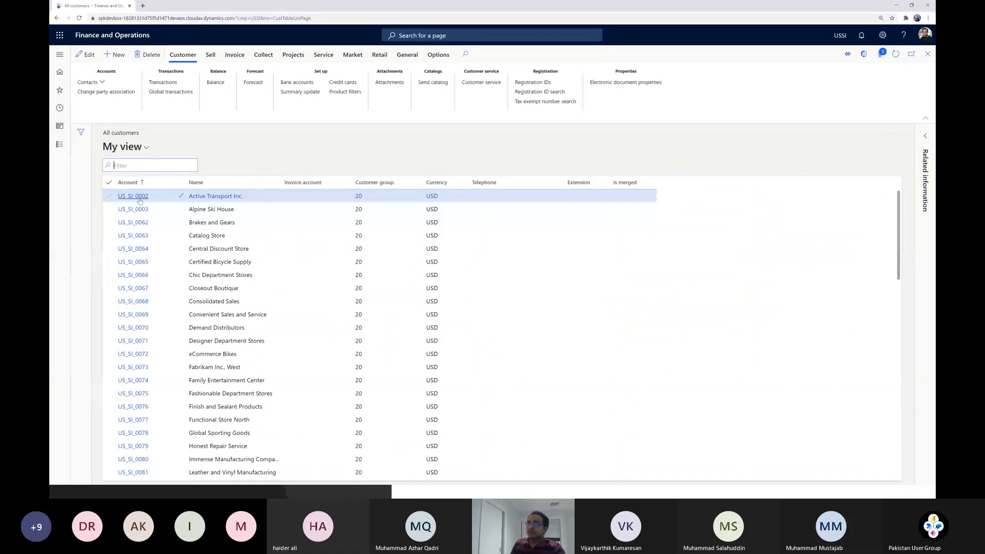
{"action": "double_click", "coordinate": [303, 193]}
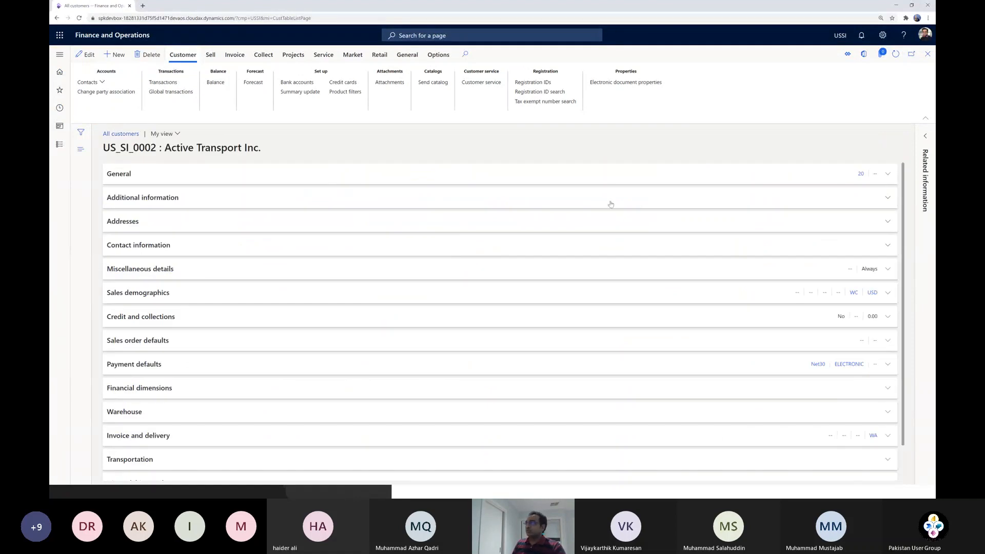
{"action": "left_click", "coordinate": [660, 198]}
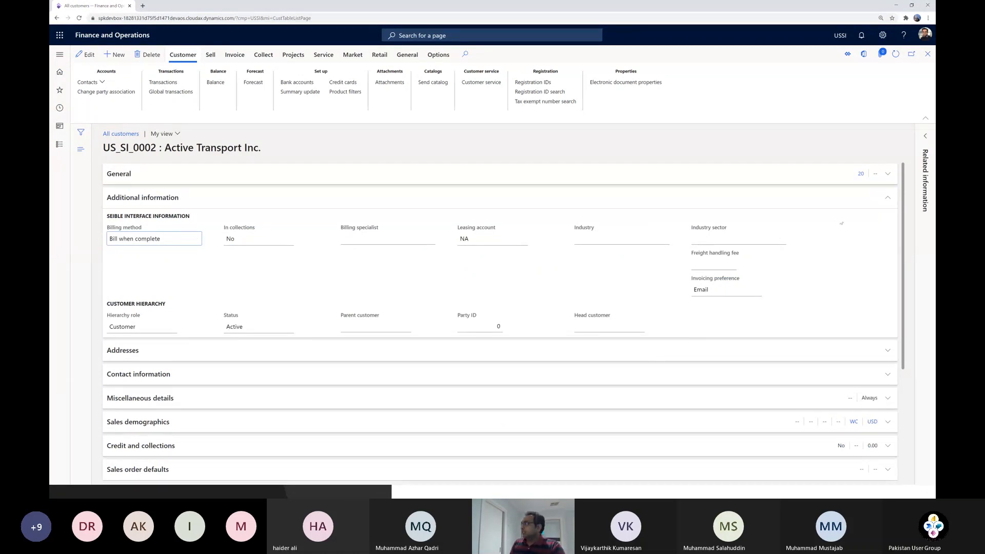
{"action": "left_click", "coordinate": [872, 202]}
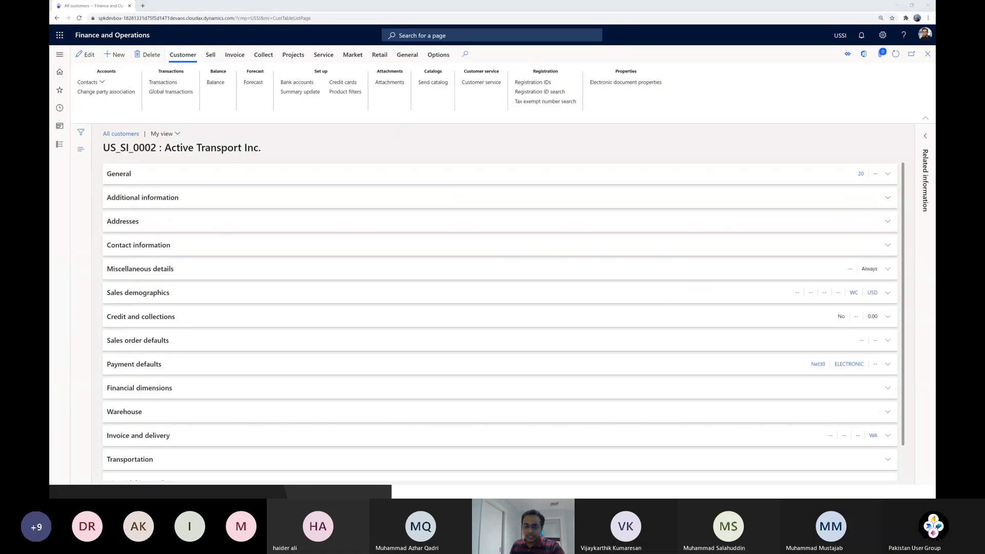
{"action": "key", "text": "ctrl+super+Right"}
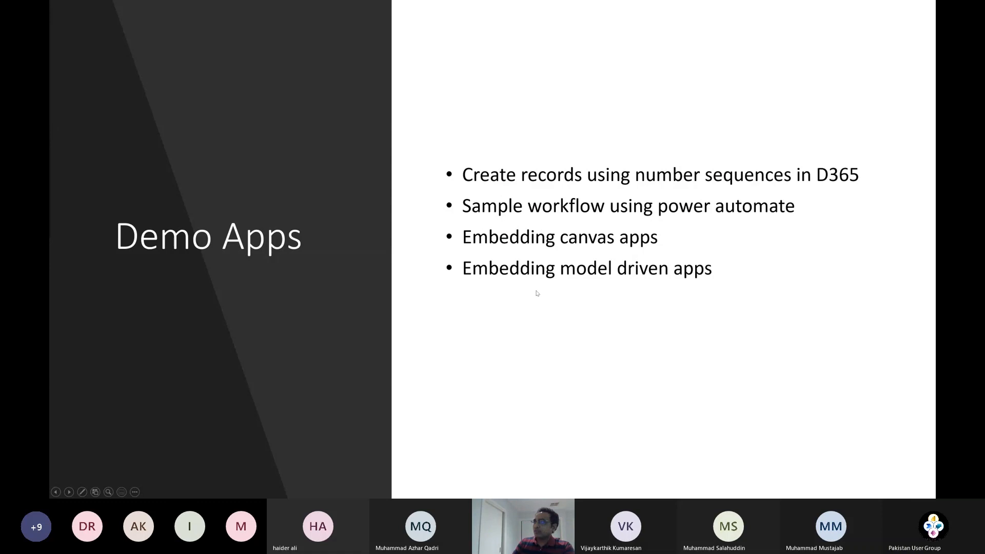
{"action": "key", "text": "Right"}
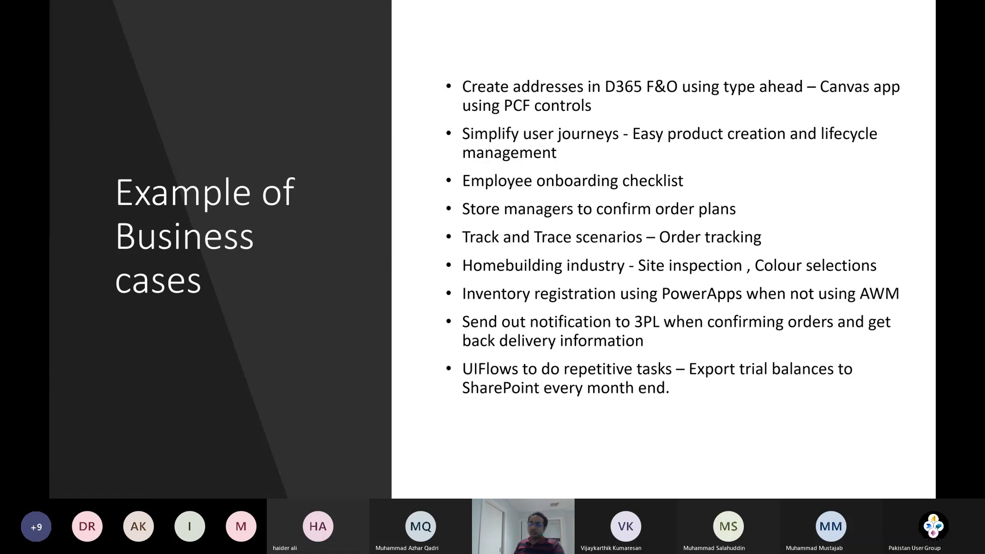